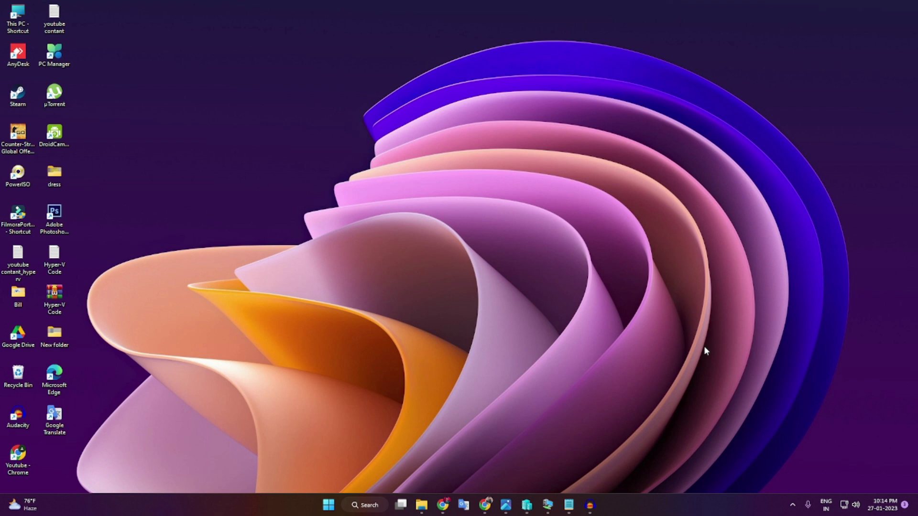
# - Bring the Server 2016 VM session up full screen from its taskbar icon
pyautogui.click(541, 505)
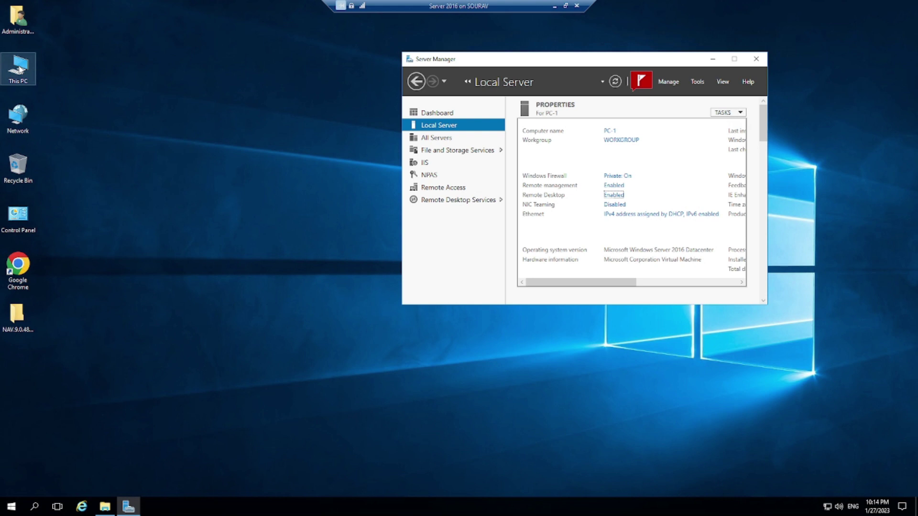
# - Cycle the VM session window back on screen and maximize Server Manager's Local Server view
pyautogui.click(565, 6)
pyautogui.click(621, 6)
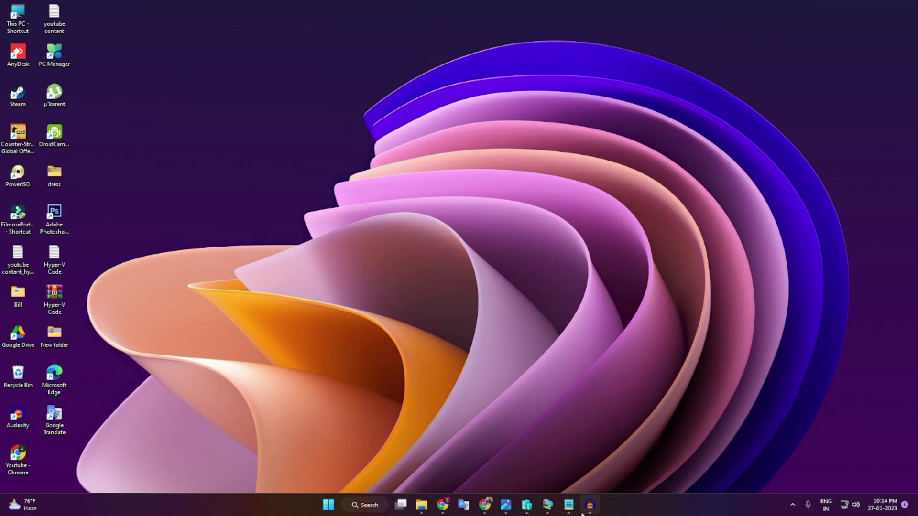
pyautogui.click(548, 505)
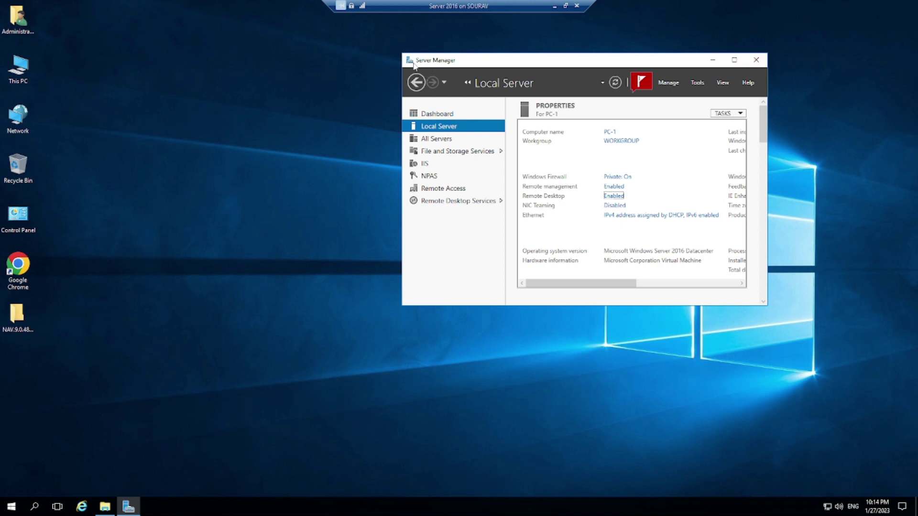
pyautogui.click(735, 60)
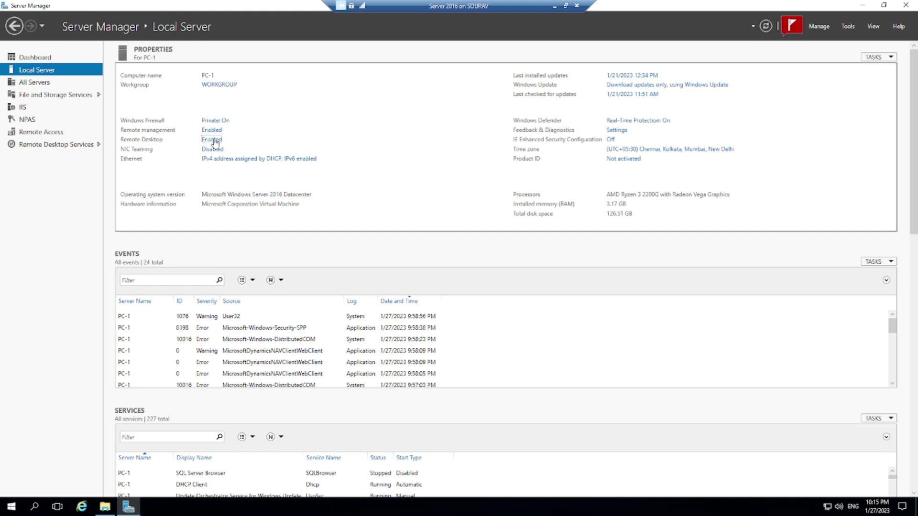
pyautogui.click(215, 141)
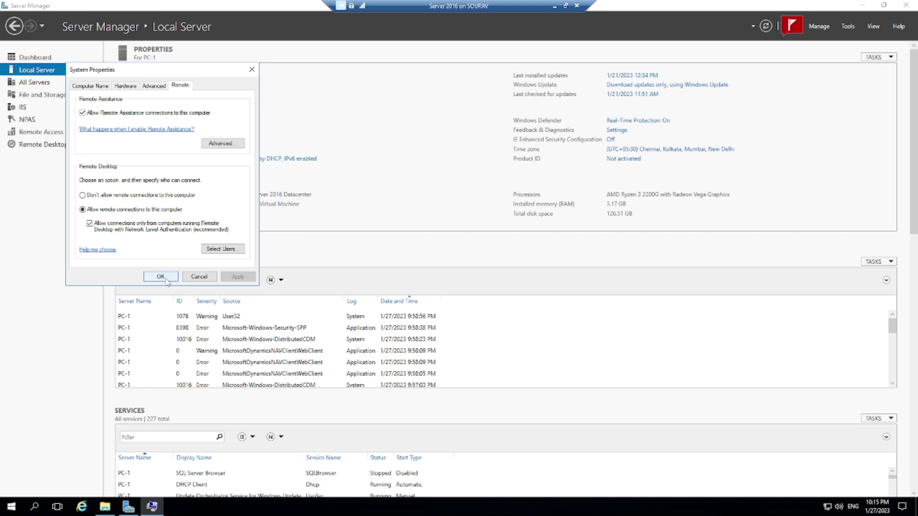
pyautogui.click(232, 254)
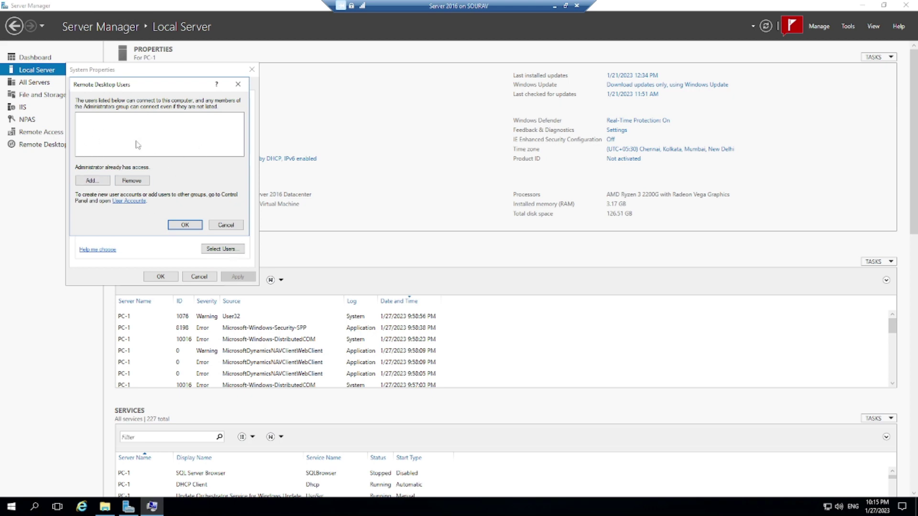
pyautogui.click(238, 84)
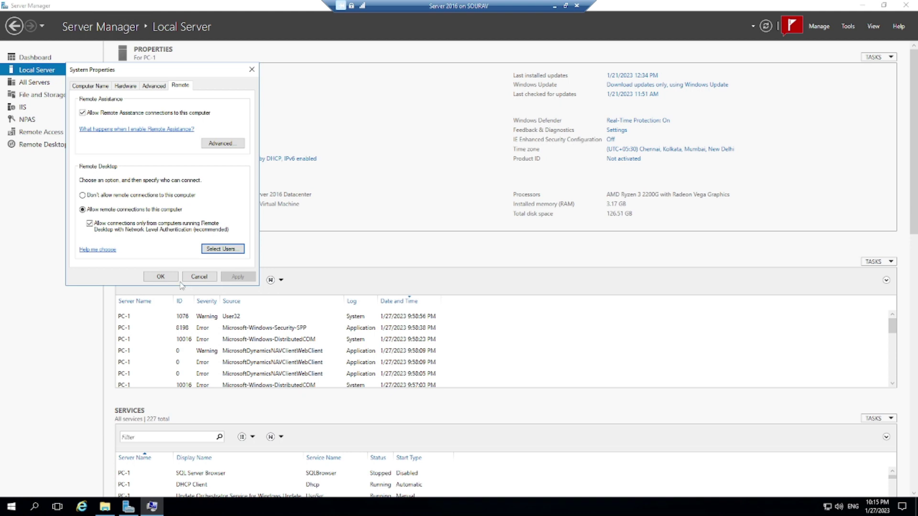
pyautogui.click(165, 277)
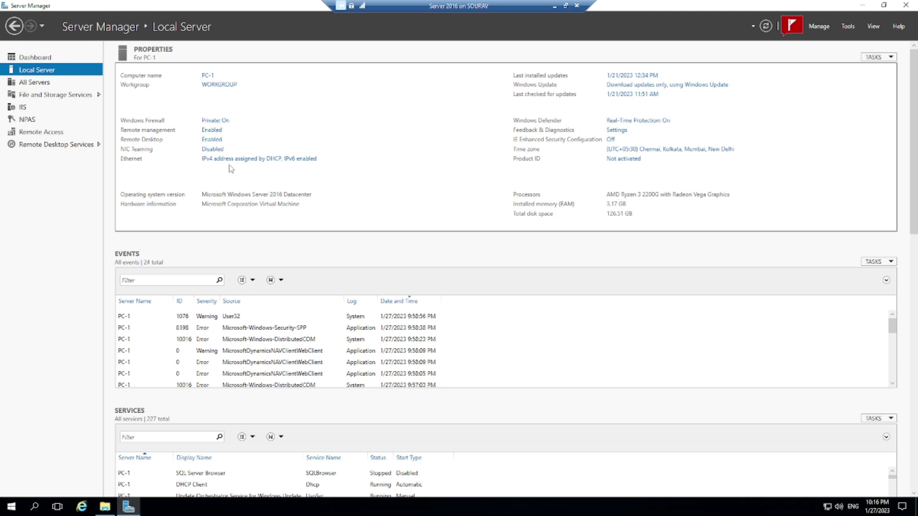
# - Minimize Server Manager and launch Control Panel from the server's Start menu, maximized
pyautogui.click(860, 7)
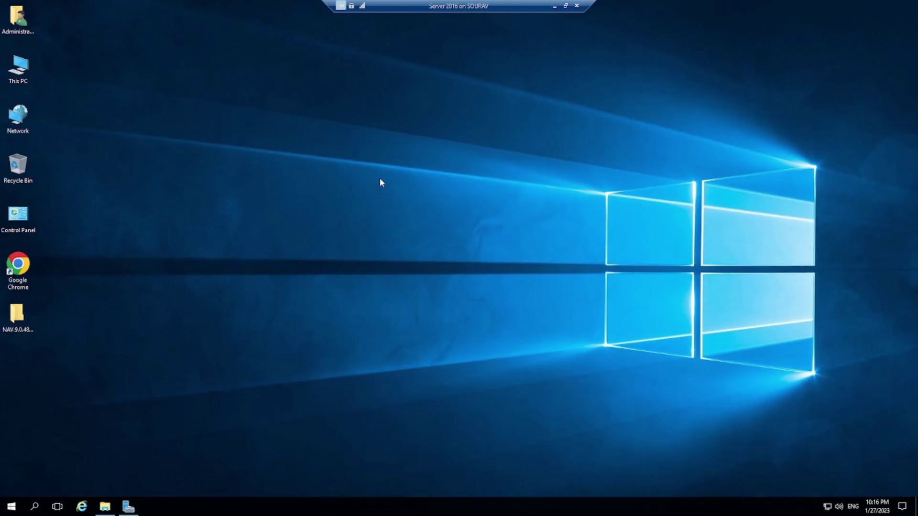
pyautogui.click(12, 506)
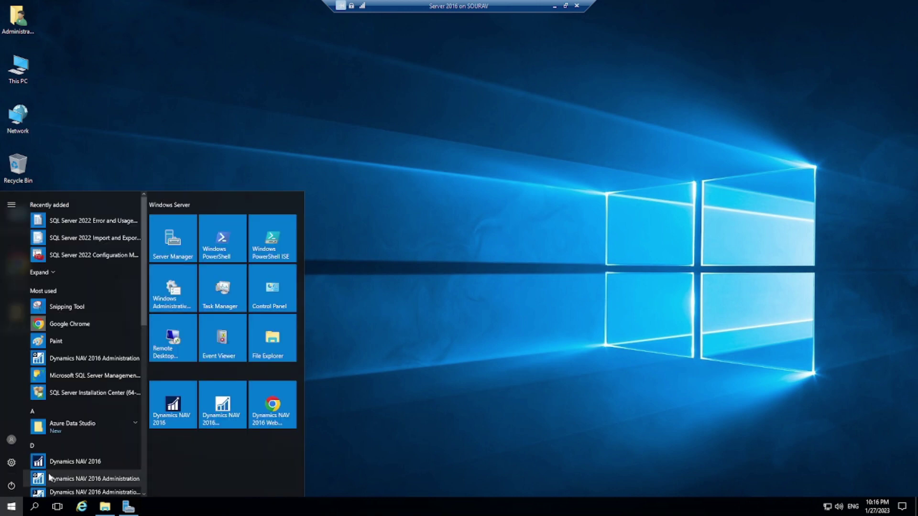
pyautogui.click(275, 293)
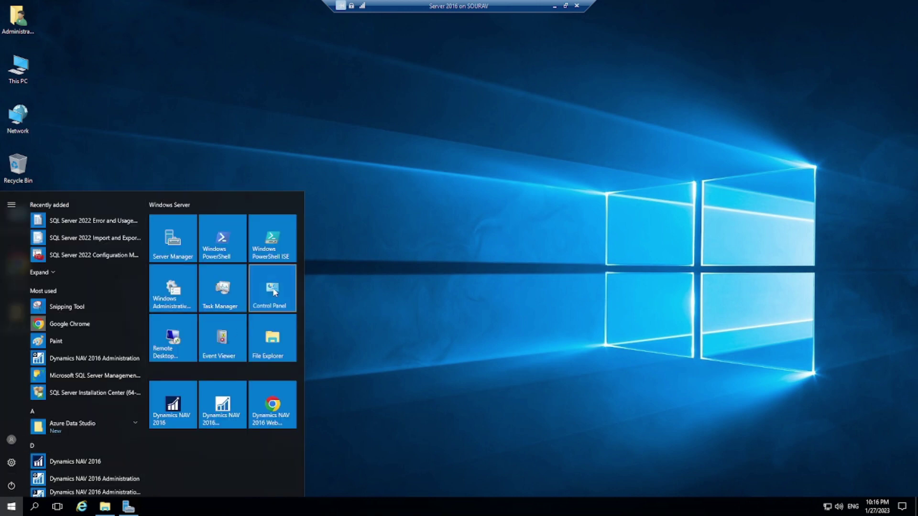
pyautogui.click(433, 76)
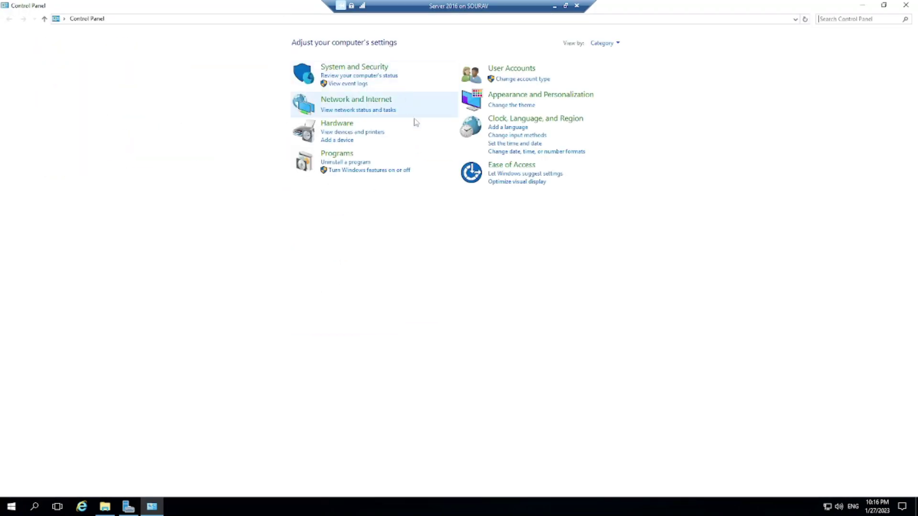
# - Go through System and Security and Windows Firewall to the allowed apps and features list
pyautogui.click(366, 71)
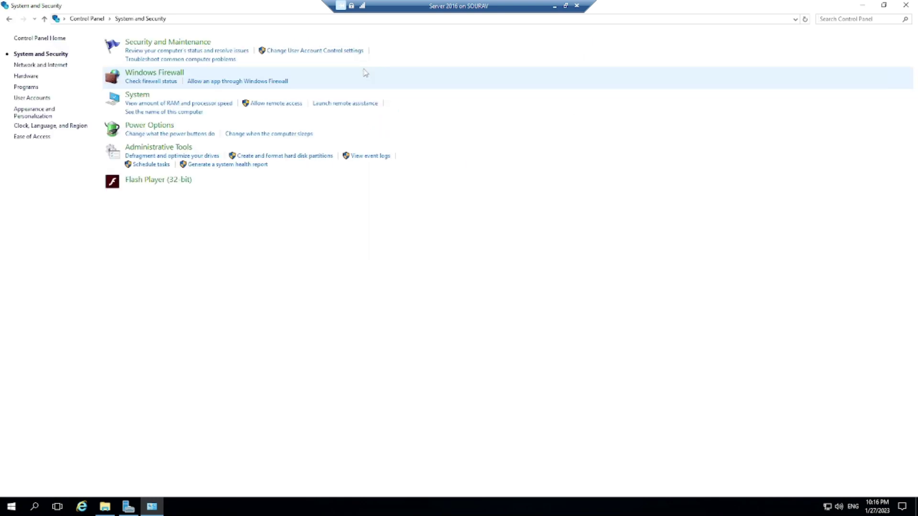
pyautogui.click(147, 82)
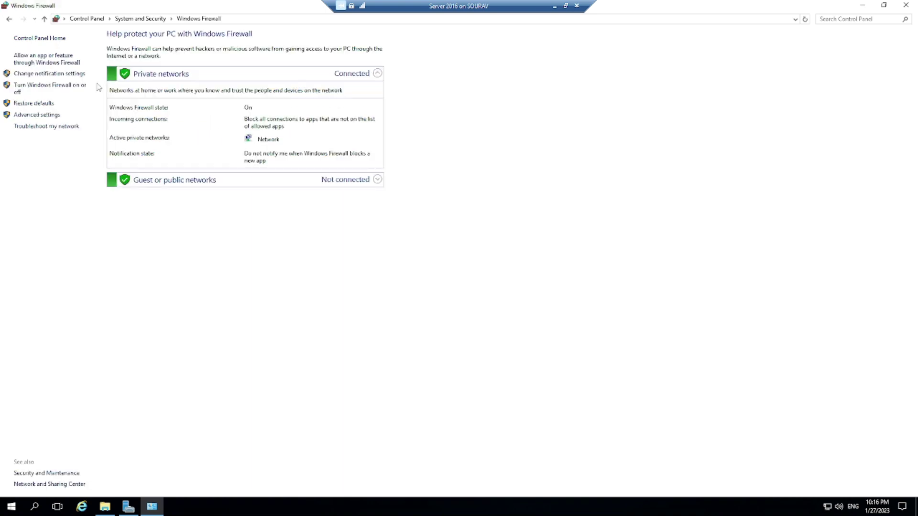
pyautogui.click(29, 62)
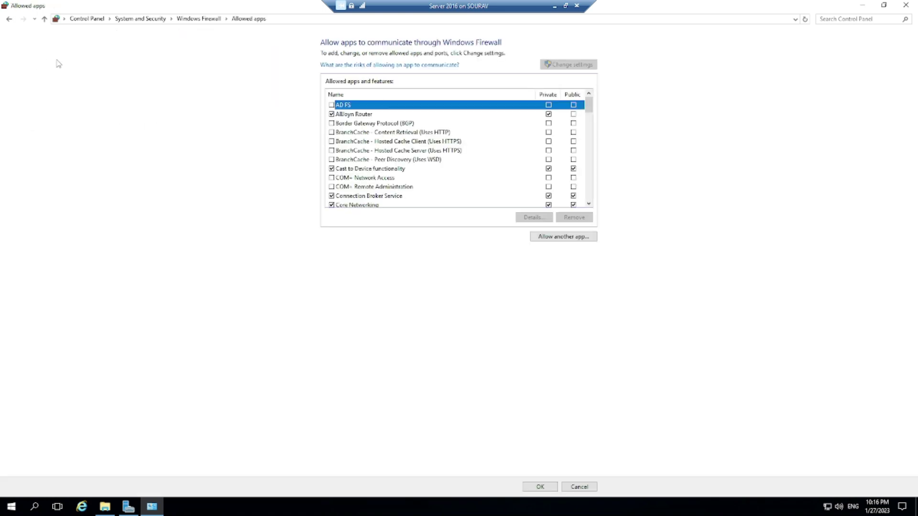
# - Scroll the allowed apps list to verify the Remote Desktop entries are checked, then close Control Panel
pyautogui.moveTo(588, 107); pyautogui.dragTo(588, 155)
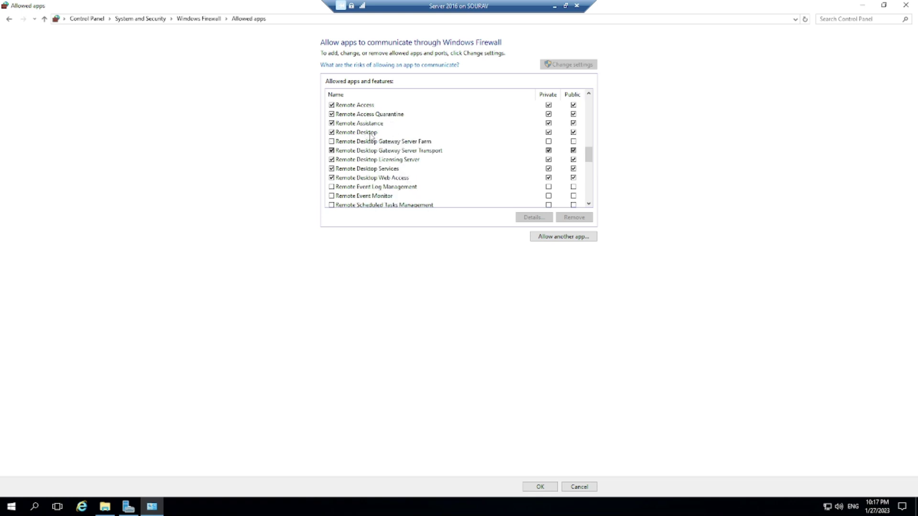
pyautogui.scroll(1, 354, 136)
pyautogui.scroll(-1, 354, 137)
pyautogui.click(906, 5)
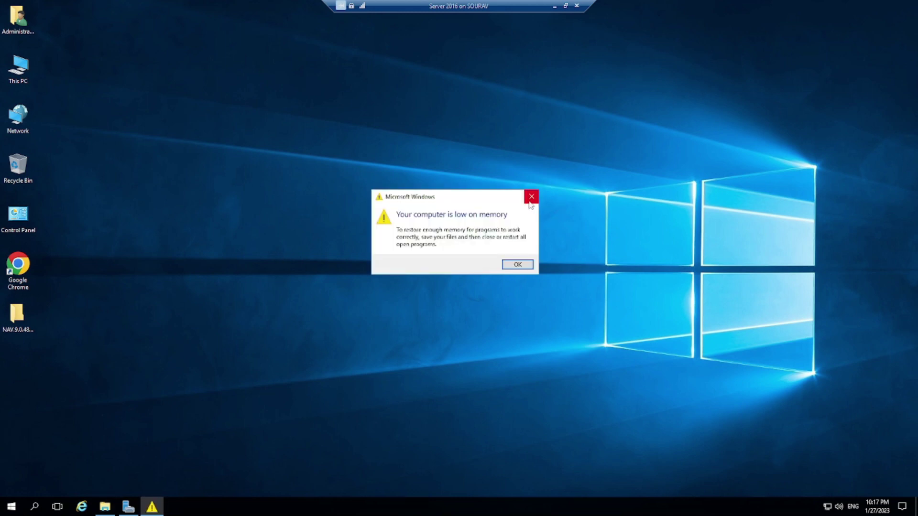
# - Dismiss the low-memory warning, minimize the server session, and open the host's Control Panel via 'control panel' search
pyautogui.click(531, 196)
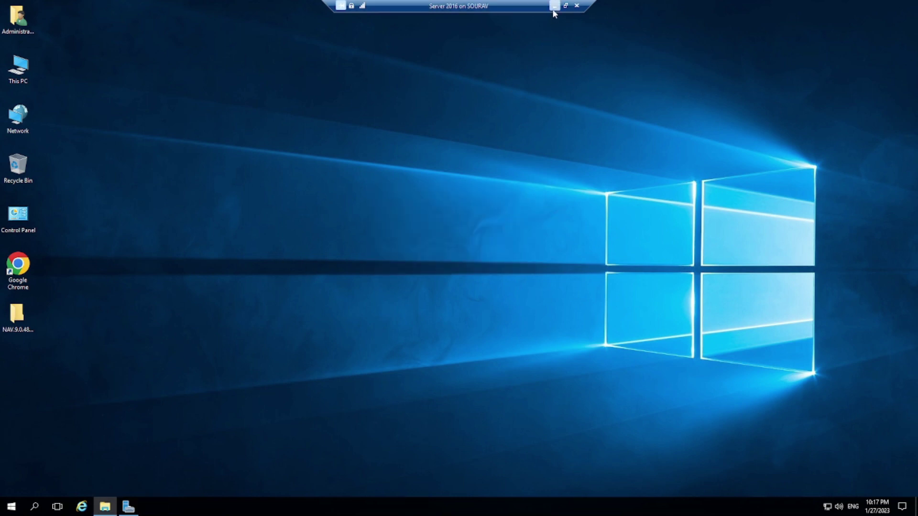
pyautogui.click(553, 7)
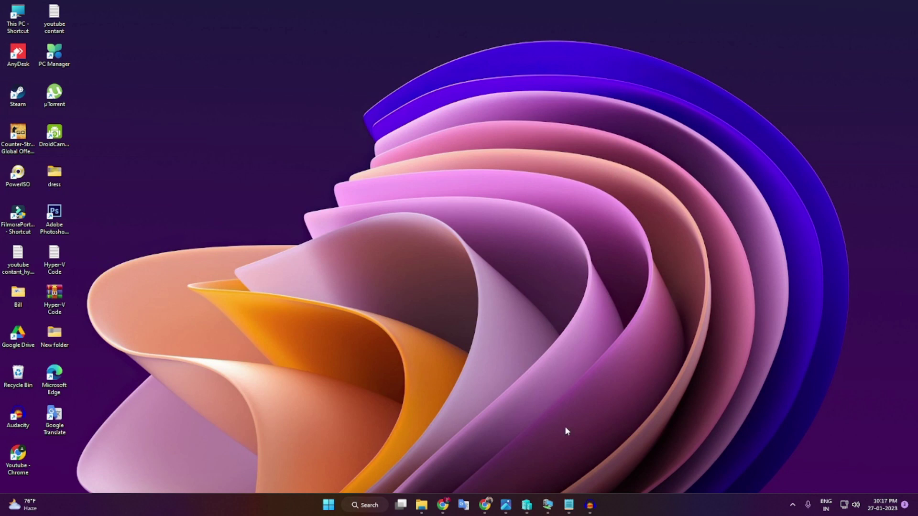
pyautogui.click(329, 505)
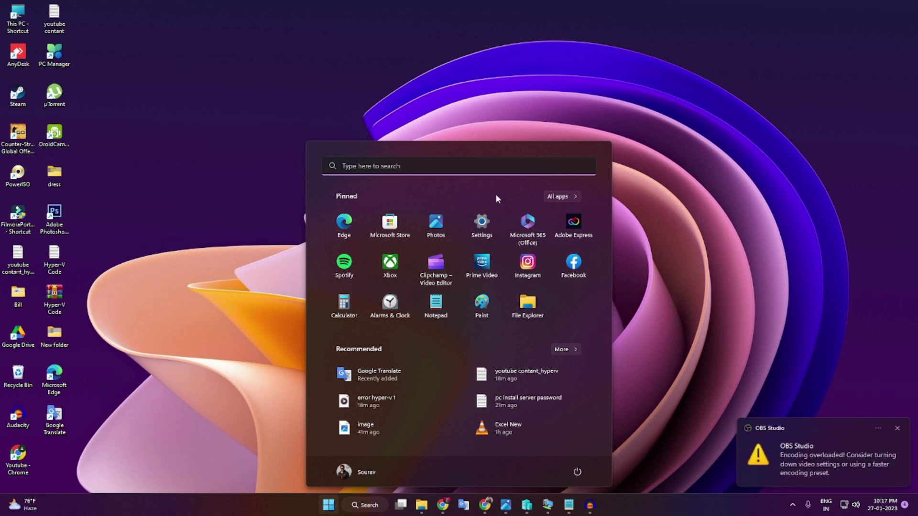
pyautogui.click(427, 172)
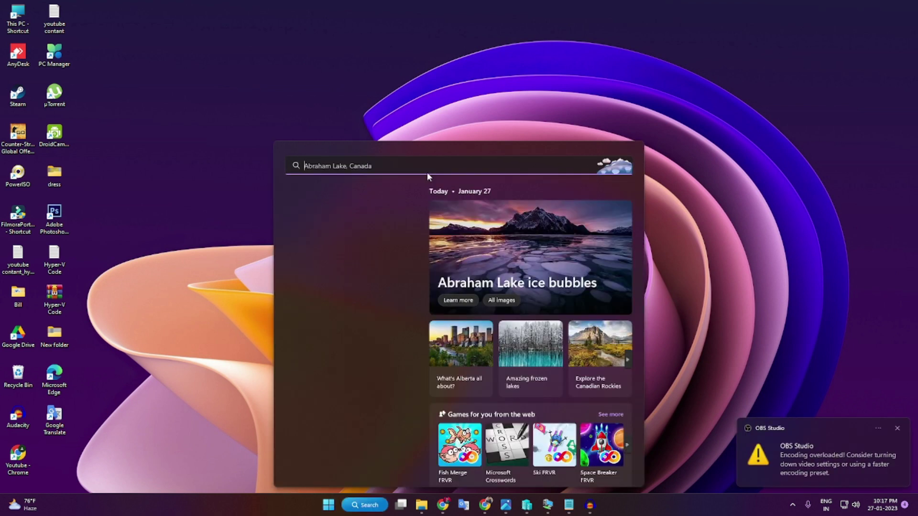
pyautogui.write('control panel')
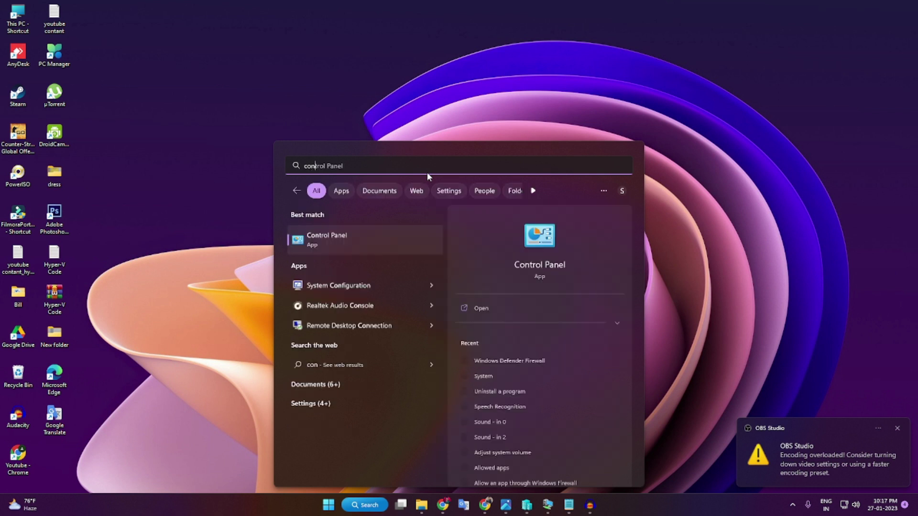
pyautogui.click(353, 244)
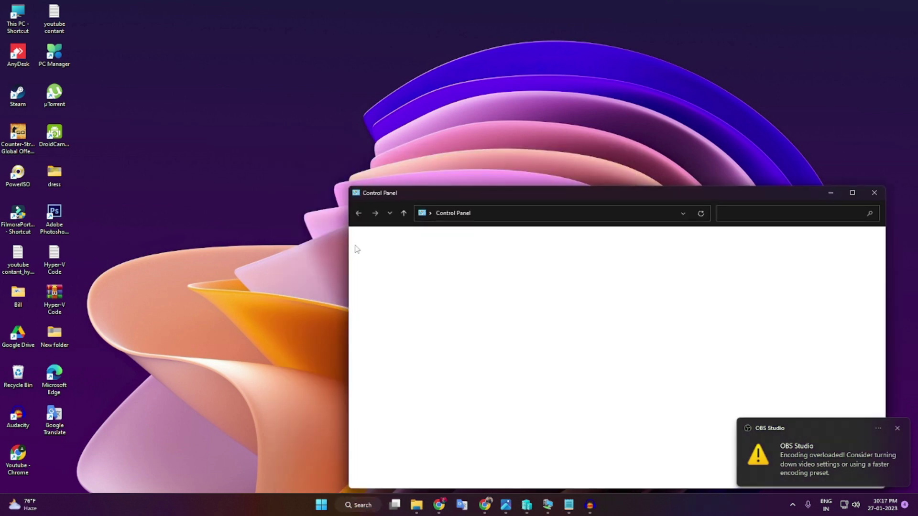
# - Maximize the host's Control Panel and reach the Windows Defender Firewall allowed apps list via System and Security
pyautogui.click(849, 194)
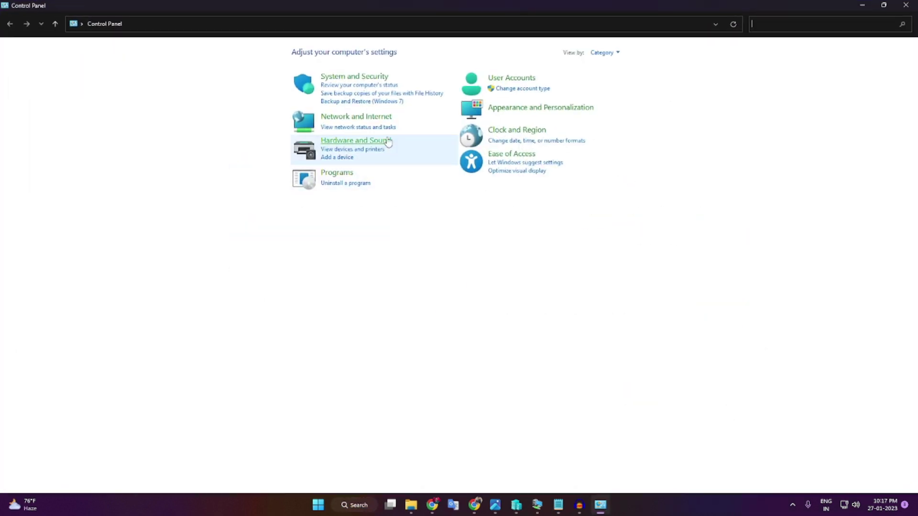
pyautogui.click(343, 80)
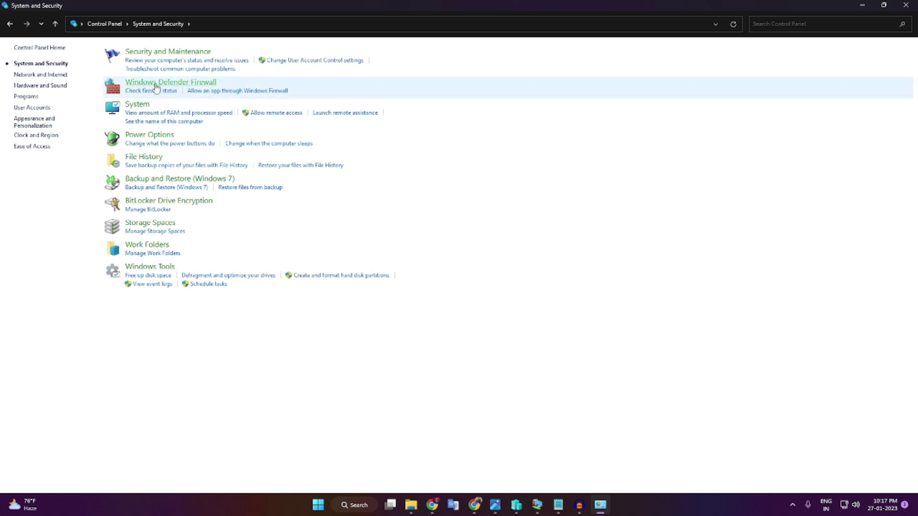
pyautogui.click(181, 82)
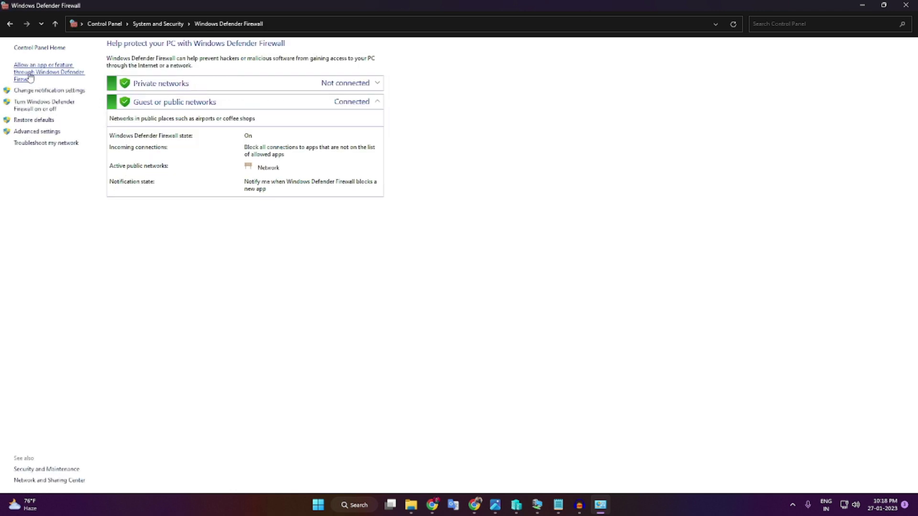
pyautogui.click(28, 75)
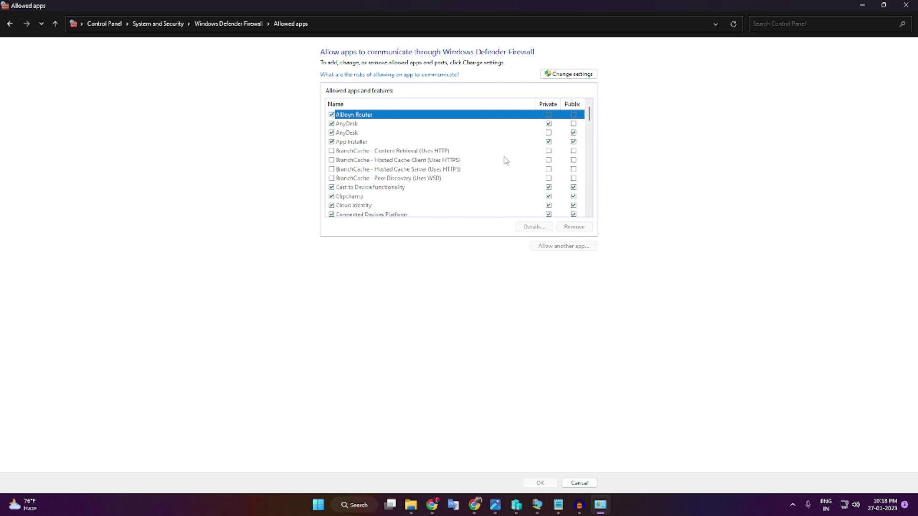
# - Unlock the list with Change settings, scroll to confirm Remote Desktop is allowed, then close the window
pyautogui.scroll(-2, 507, 165)
pyautogui.scroll(2, 511, 150)
pyautogui.click(556, 75)
pyautogui.scroll(-6, 553, 145)
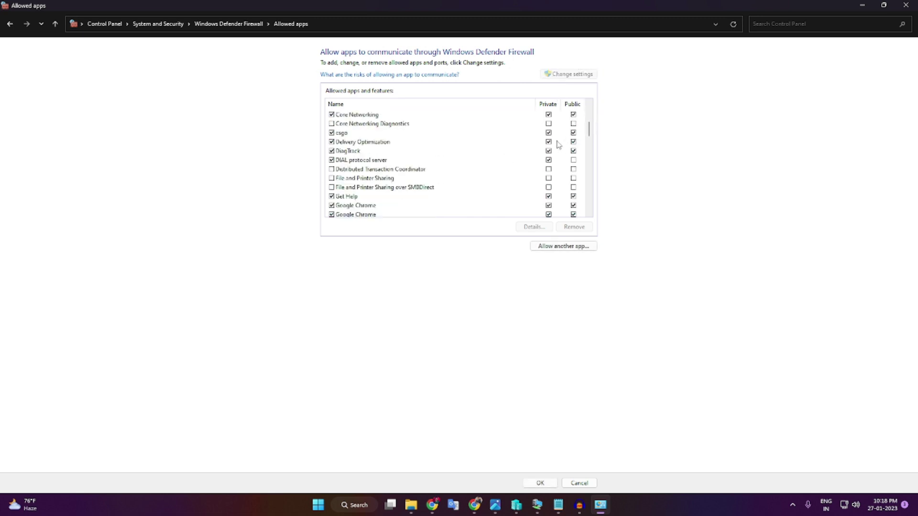
pyautogui.scroll(-10, 552, 144)
pyautogui.scroll(2, 550, 146)
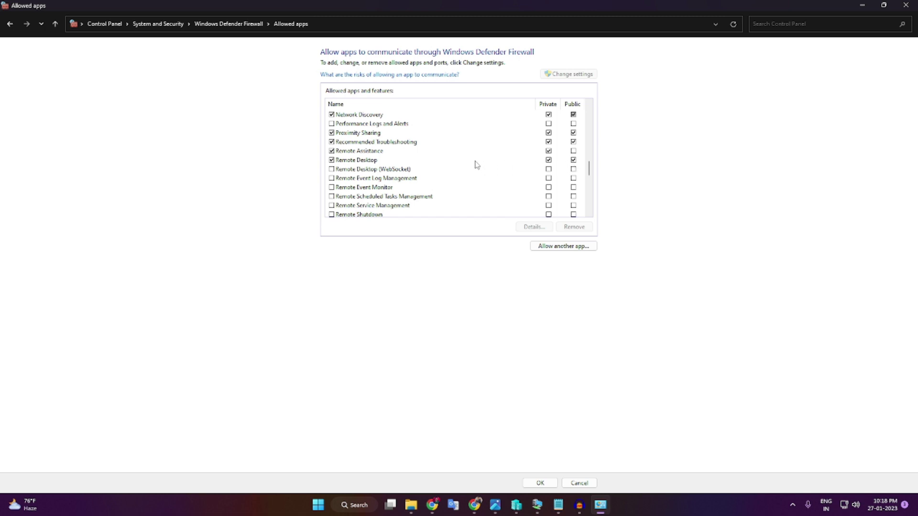
pyautogui.scroll(-5, 533, 176)
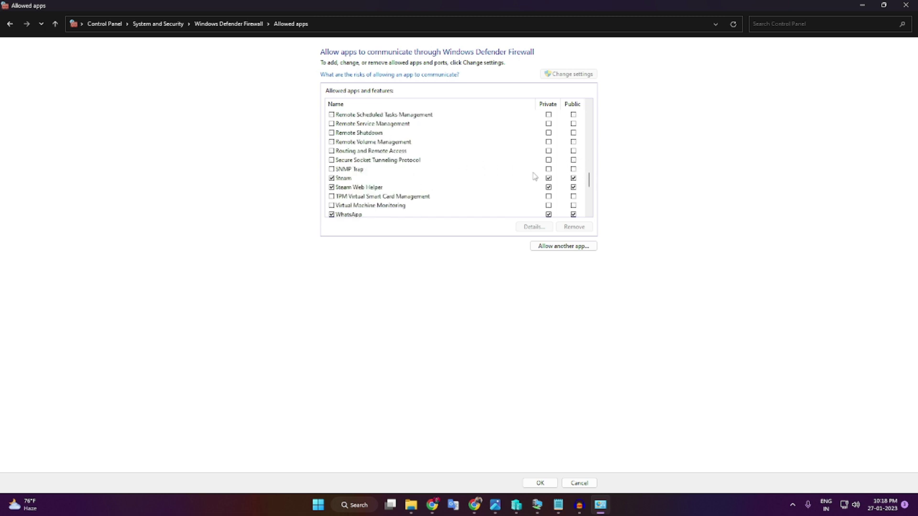
pyautogui.scroll(-4, 533, 175)
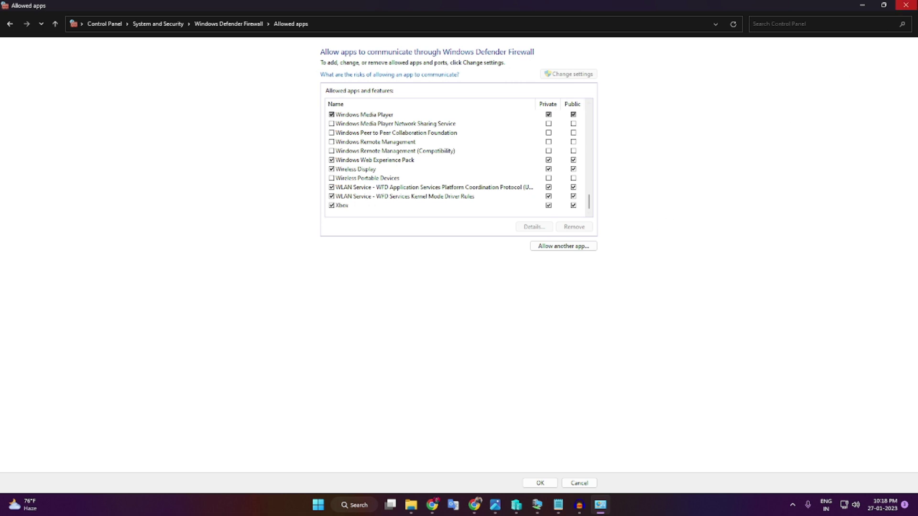
pyautogui.click(905, 5)
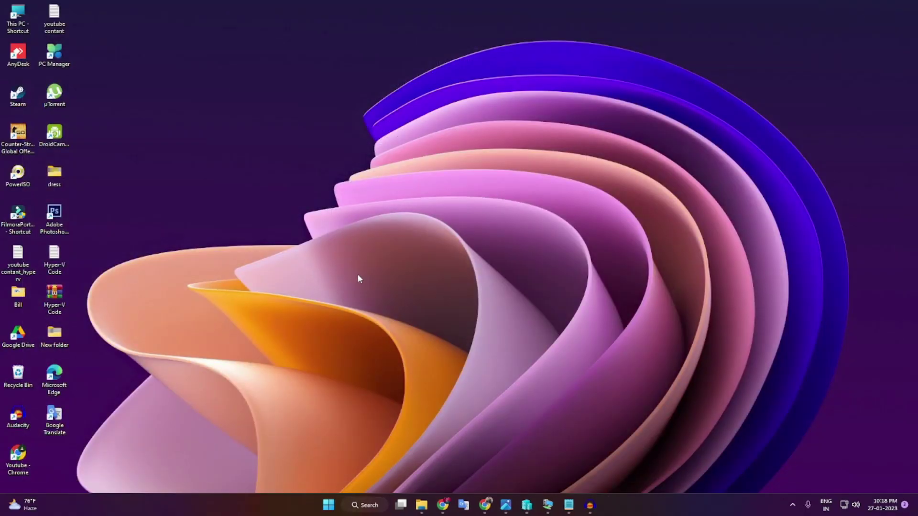
# - Launch Remote Desktop Connection by searching 're' and connect to 192.168.0.105
pyautogui.click(328, 505)
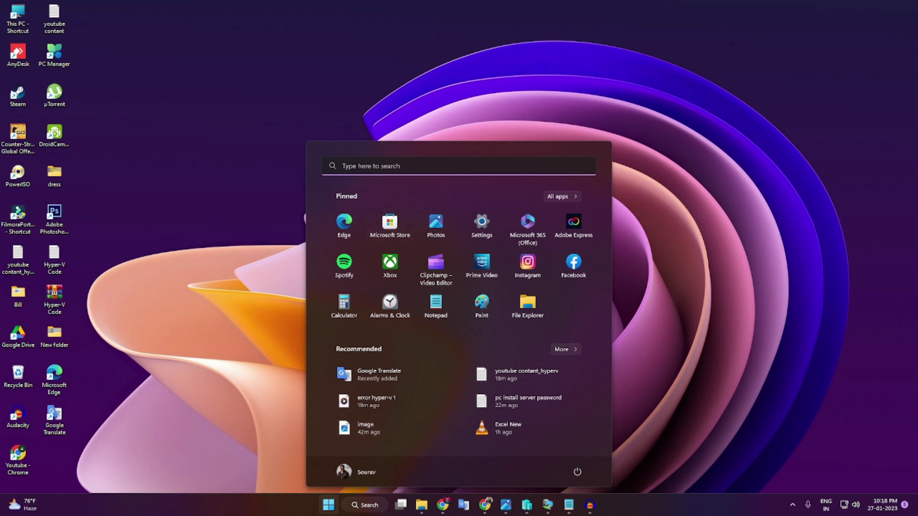
pyautogui.click(377, 167)
pyautogui.write('re')
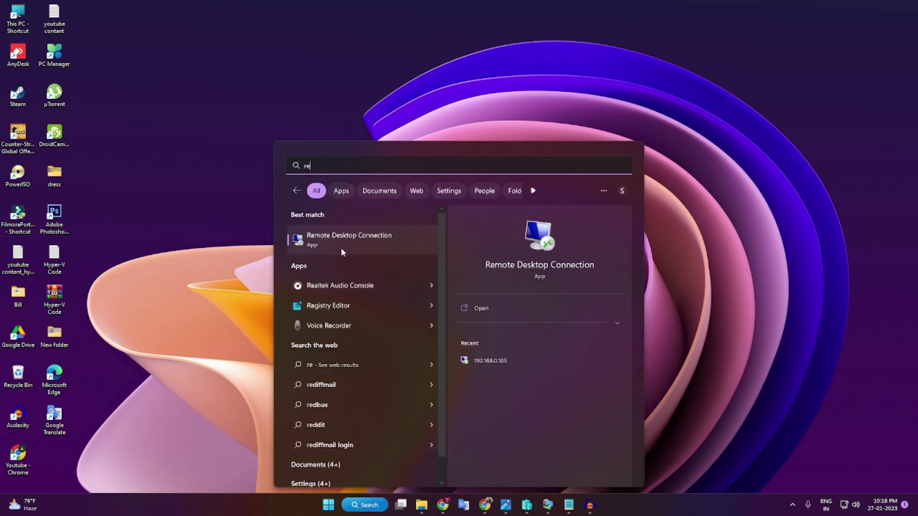
pyautogui.click(378, 237)
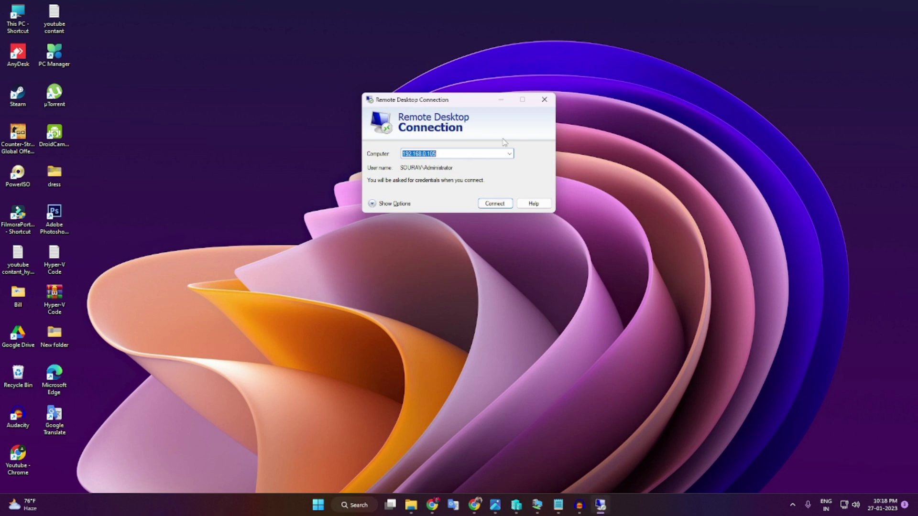
pyautogui.press('Return')
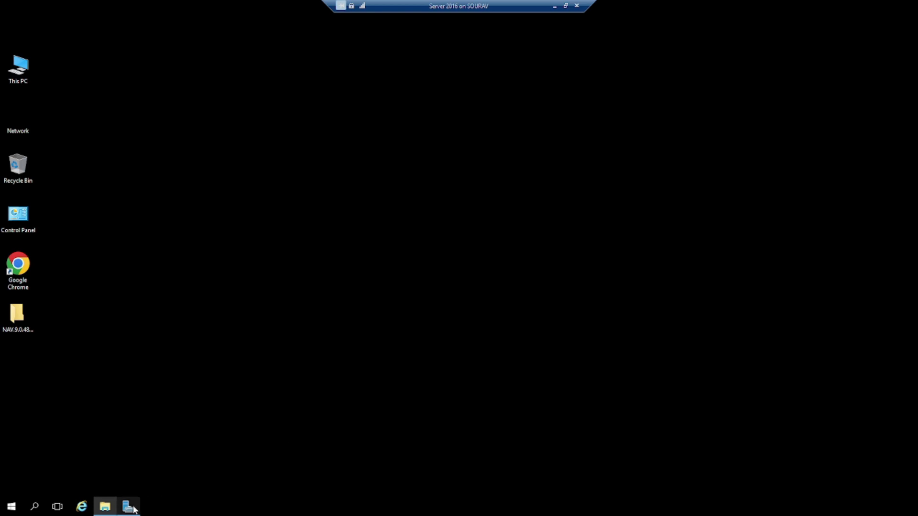
# - Open the server's Network Connections from Server Manager's Ethernet link
pyautogui.click(129, 506)
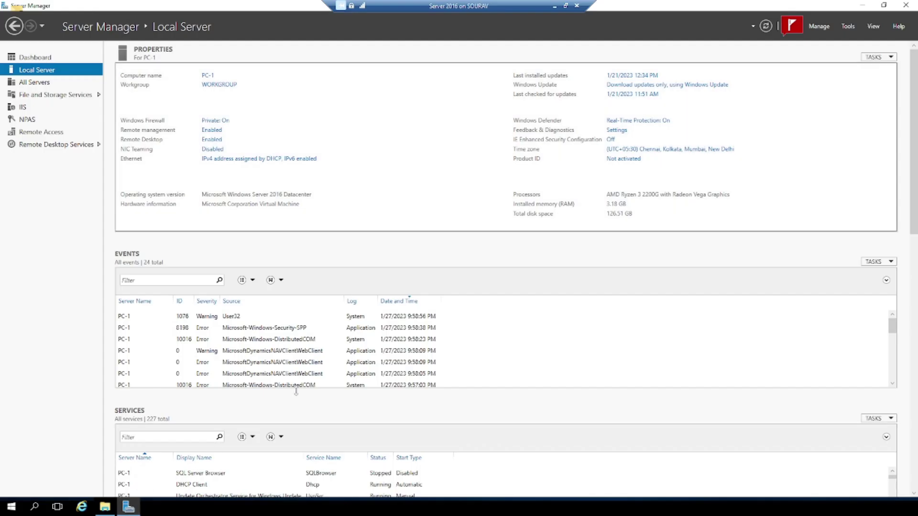
pyautogui.click(245, 162)
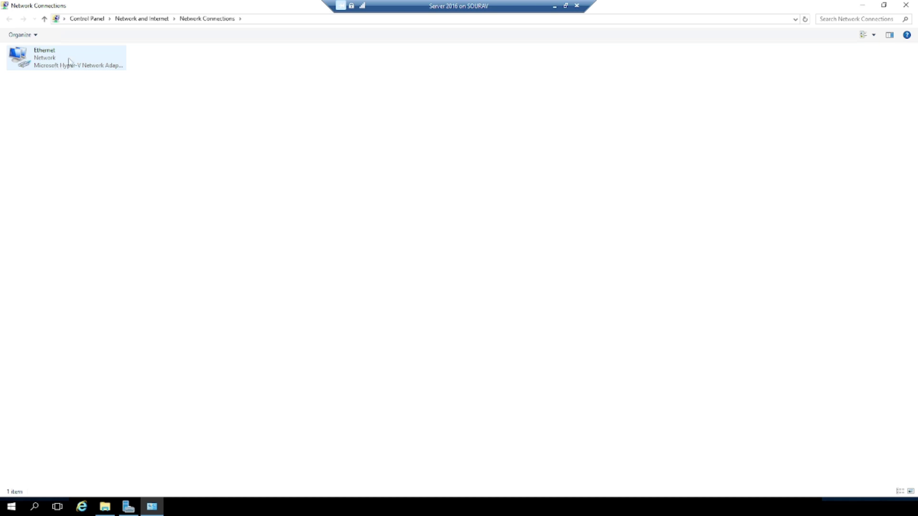
pyautogui.rightClick(43, 64)
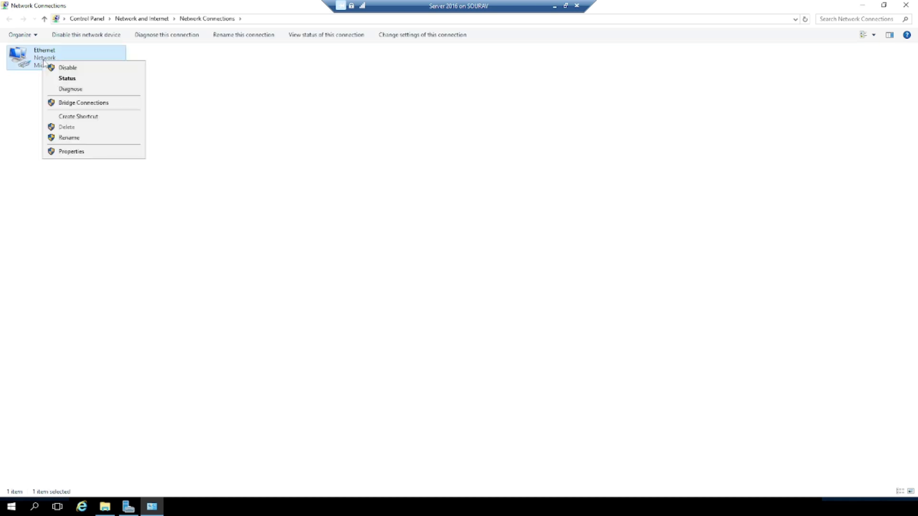
pyautogui.click(85, 152)
# - Check the Ethernet status details showing IPv4 address 192.168.0.106, then close both dialogs
pyautogui.rightClick(59, 65)
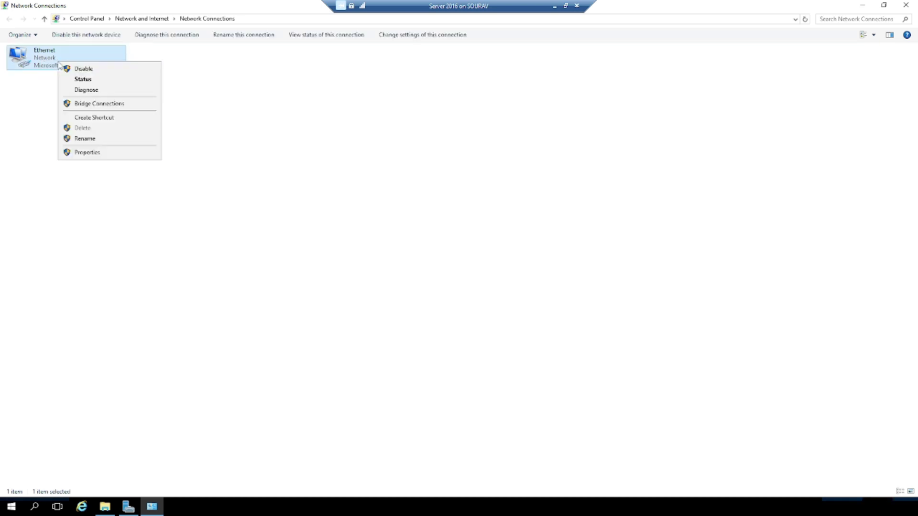
pyautogui.click(105, 79)
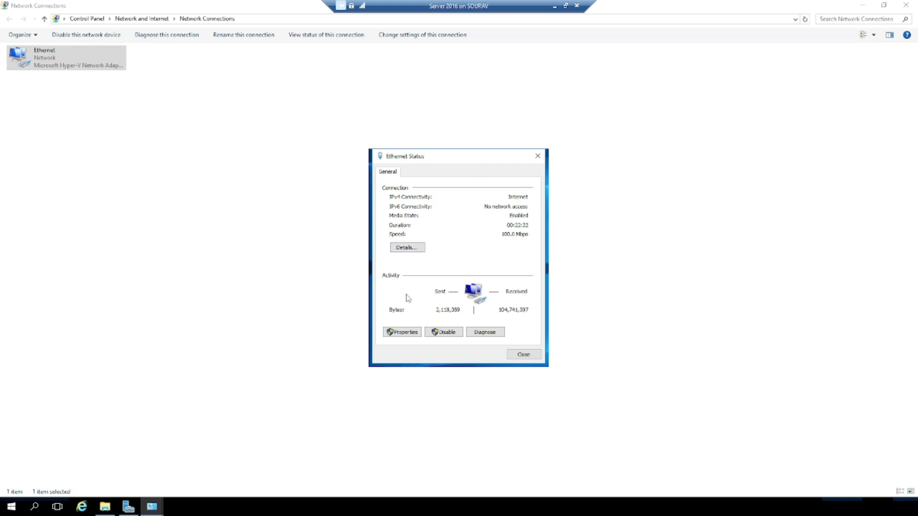
pyautogui.click(410, 248)
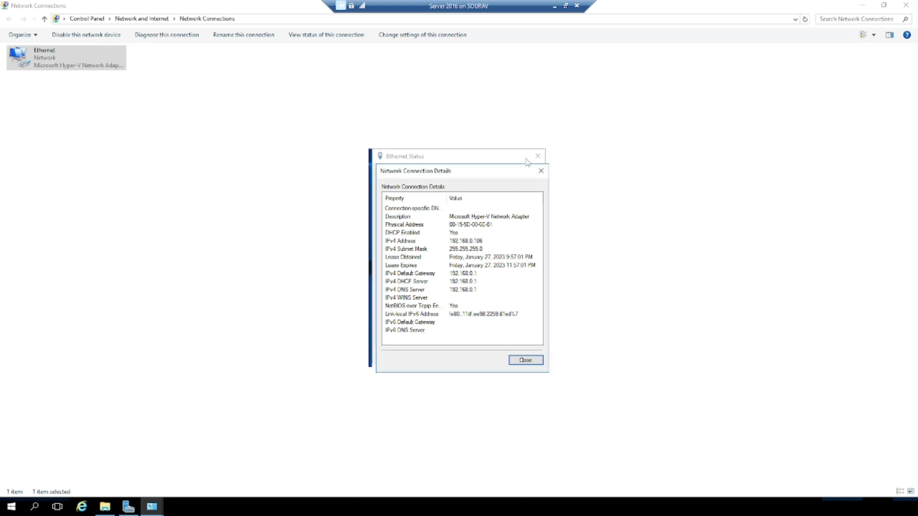
pyautogui.click(526, 360)
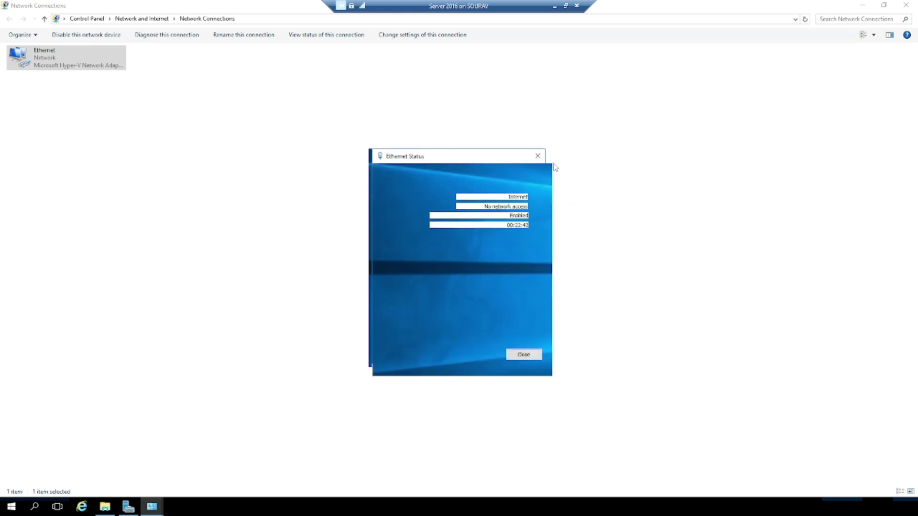
pyautogui.click(538, 158)
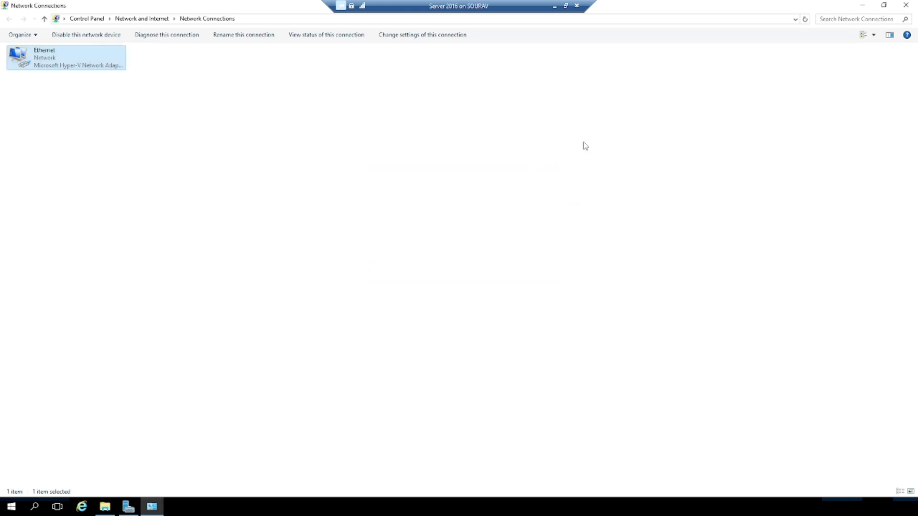
# - Close Network Connections, minimize the session, and connect Remote Desktop to 192.168.0.106 instead
pyautogui.click(907, 6)
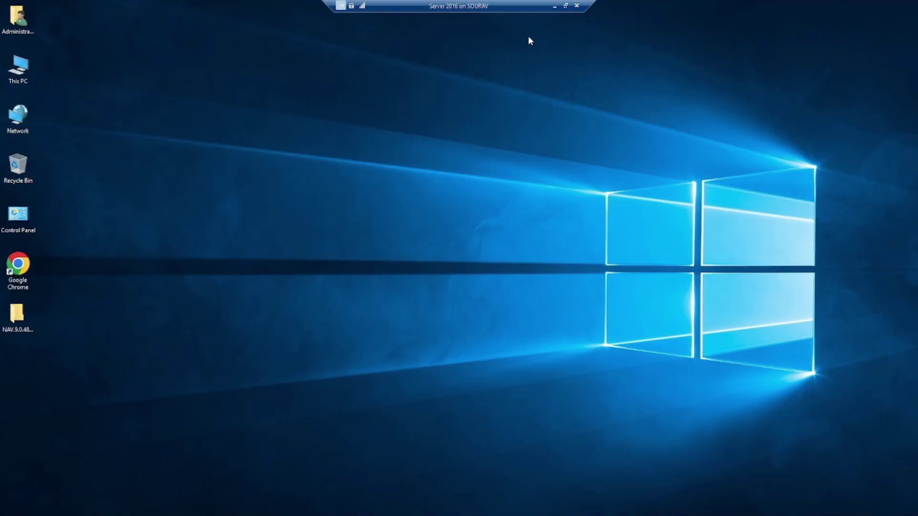
pyautogui.click(553, 7)
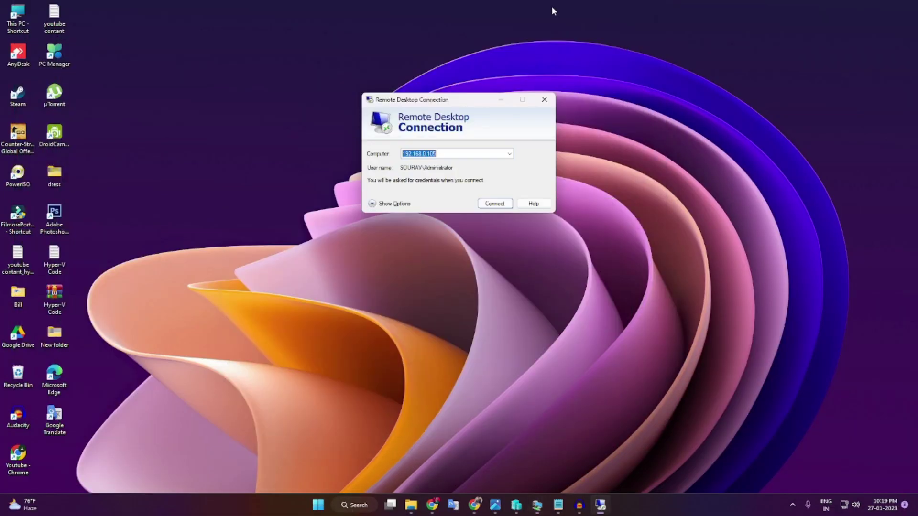
pyautogui.click(491, 154)
pyautogui.press('BackSpace')
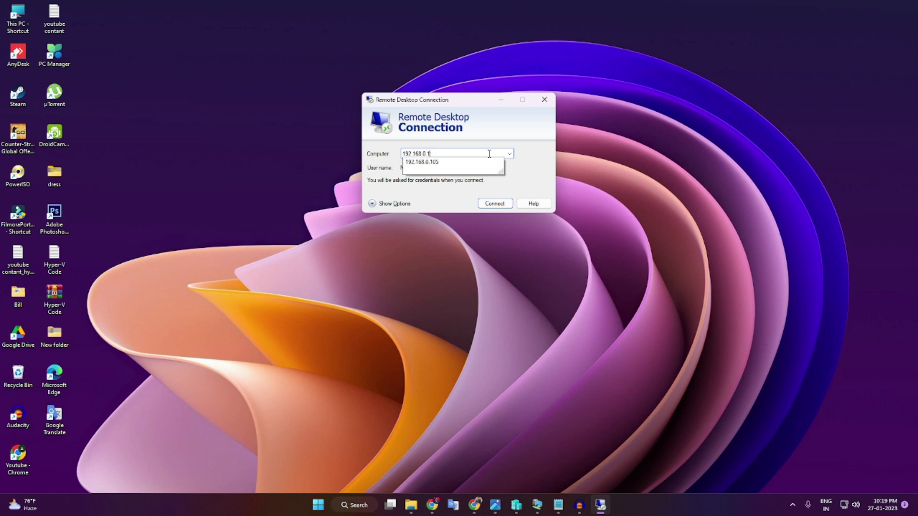
pyautogui.write('06')
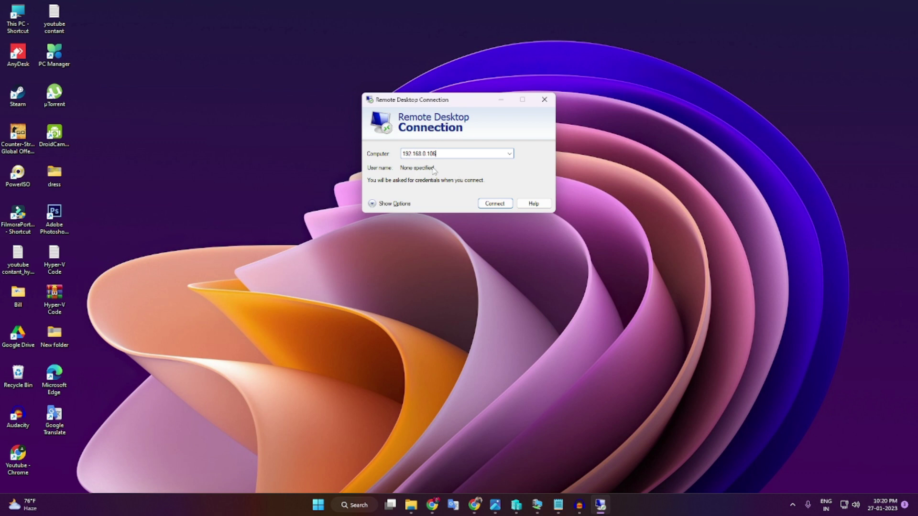
pyautogui.click(500, 203)
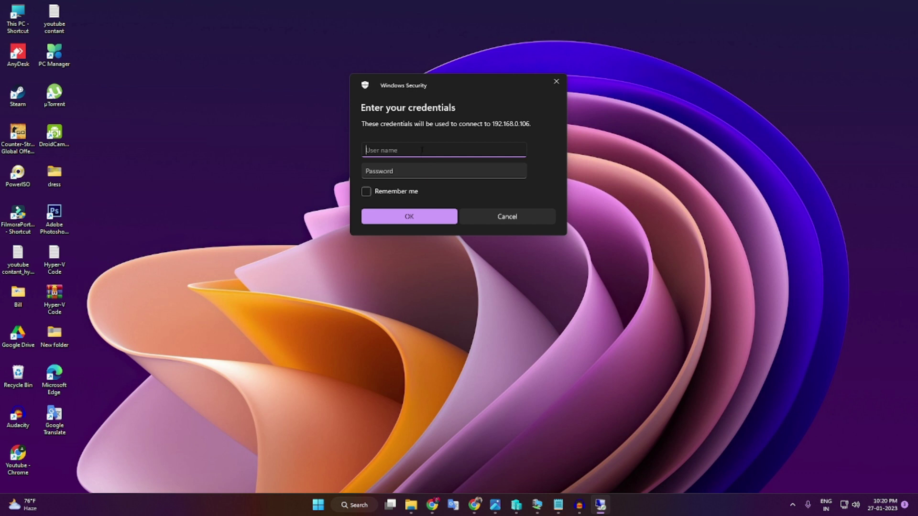
# - Sign in as Administrator with the account password, accept the certificate, and view the error details
pyautogui.write('Administrator')
pyautogui.press('Tab')
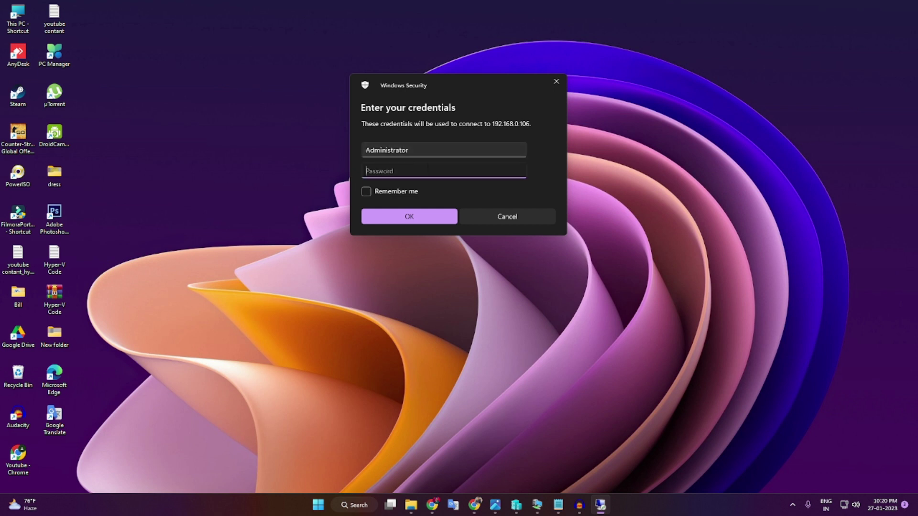
pyautogui.write('a')
pyautogui.press('Return')
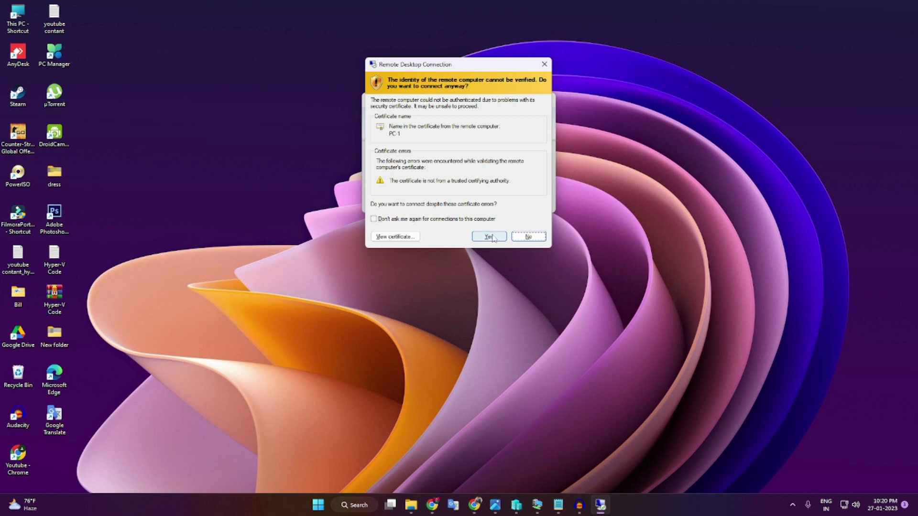
pyautogui.click(489, 236)
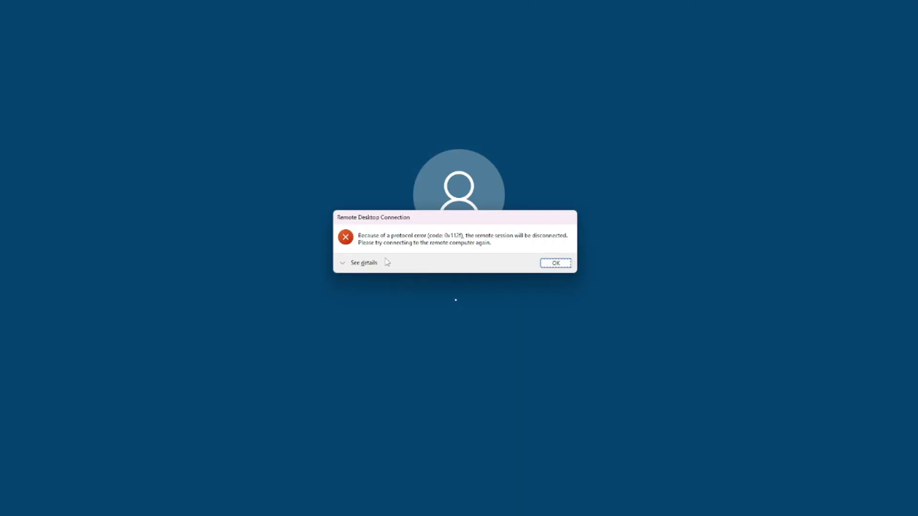
pyautogui.click(344, 265)
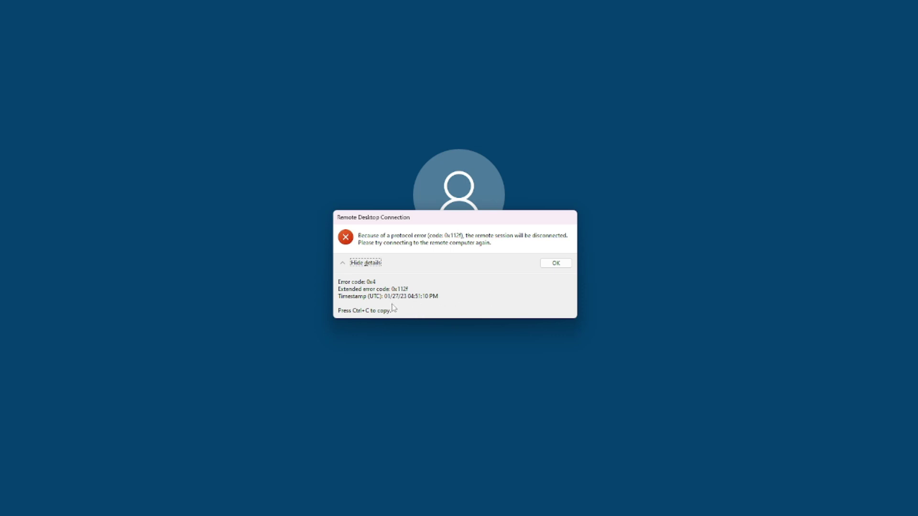
# - Dismiss the protocol error, check the Server 2016 on SOURAV session, then close it
pyautogui.click(556, 263)
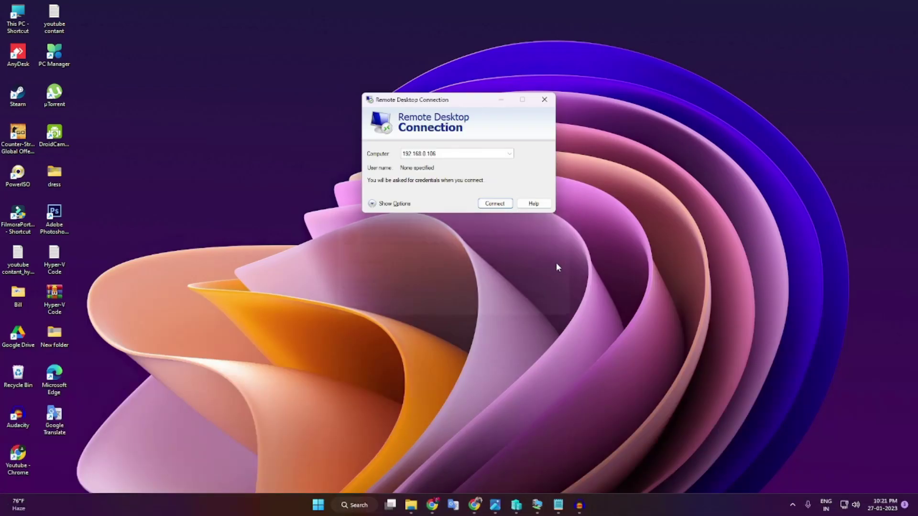
pyautogui.moveTo(596, 510)
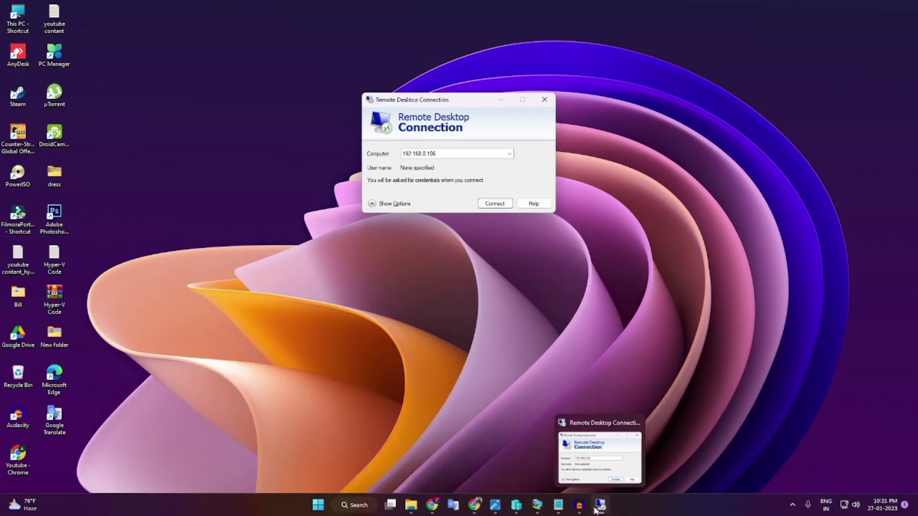
pyautogui.click(557, 507)
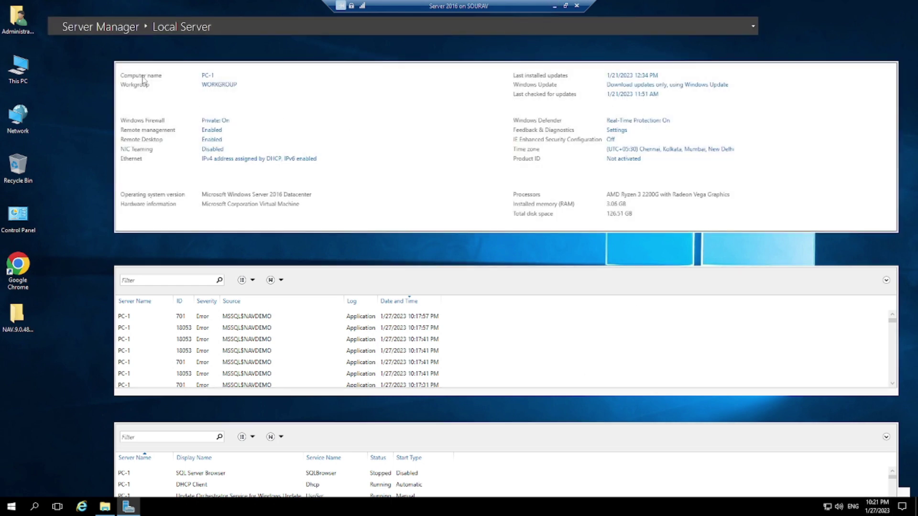
pyautogui.click(577, 7)
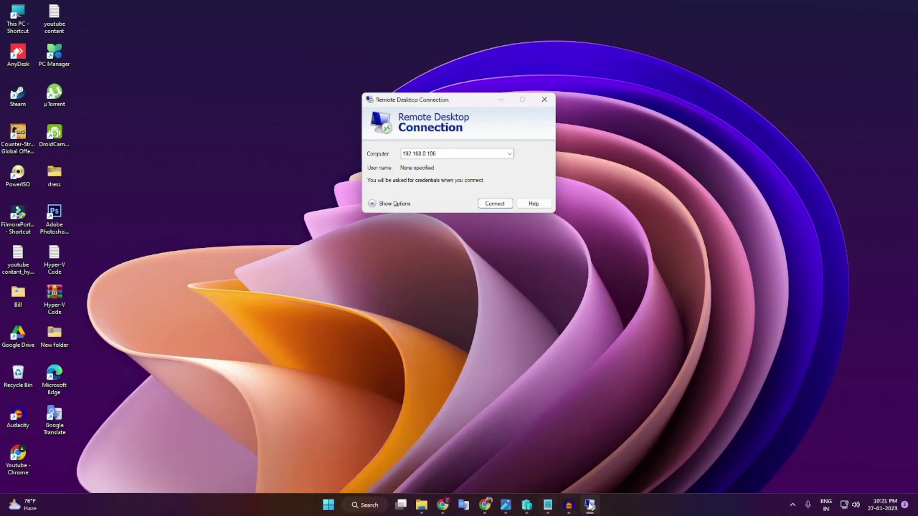
# - Shut down the Server 2016 virtual machine in Hyper-V Manager and refresh the list
pyautogui.click(527, 508)
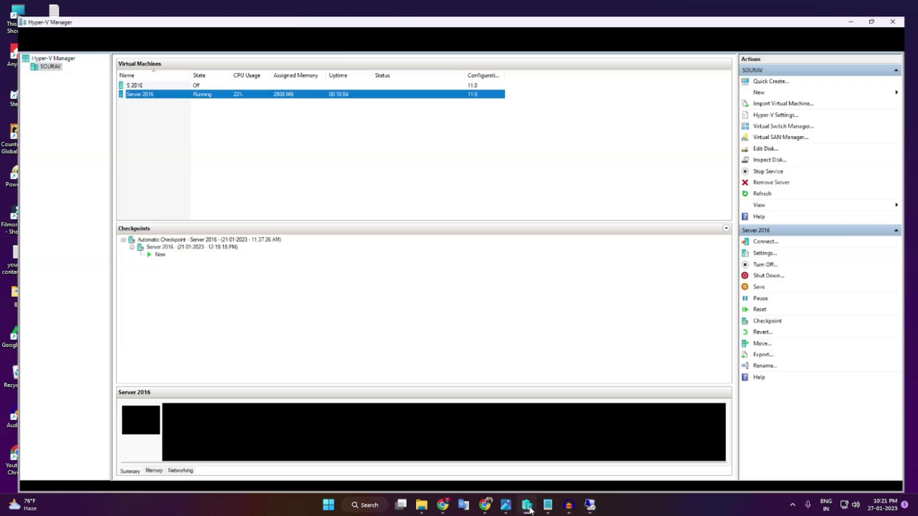
pyautogui.rightClick(258, 79)
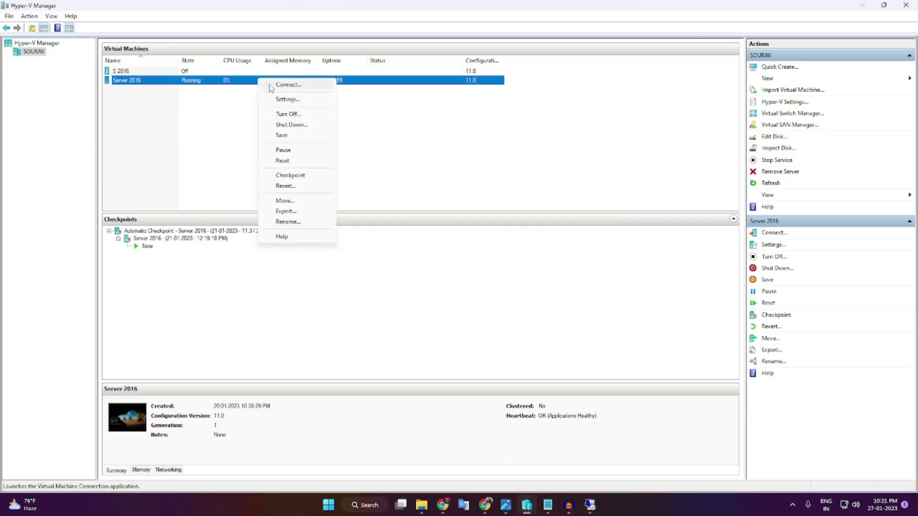
pyautogui.click(269, 85)
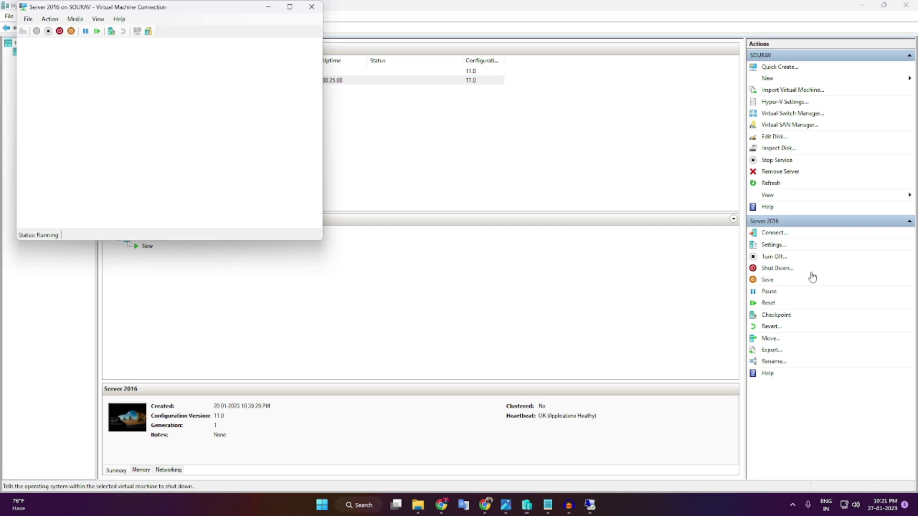
pyautogui.click(259, 72)
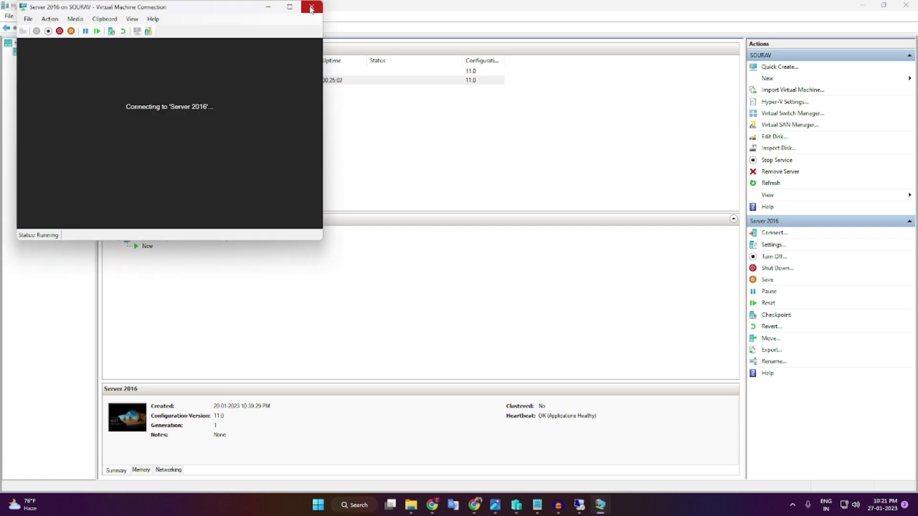
pyautogui.click(778, 268)
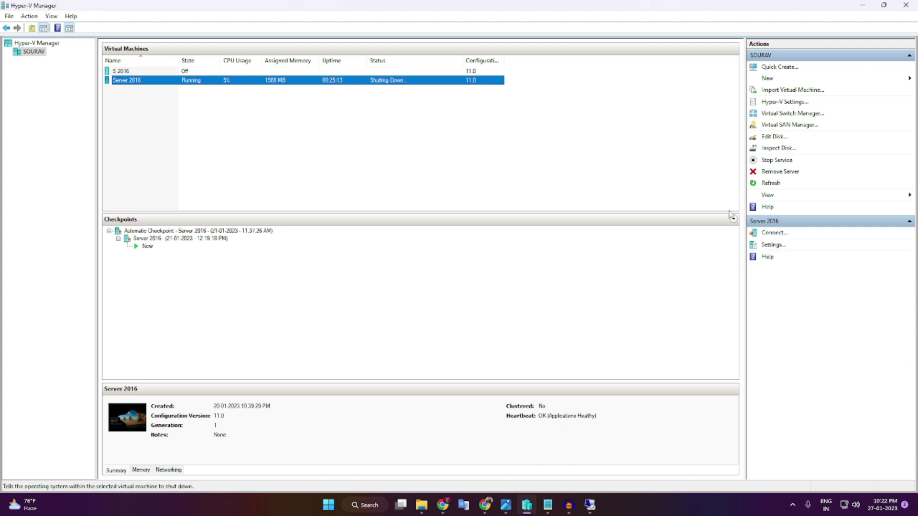
pyautogui.click(770, 185)
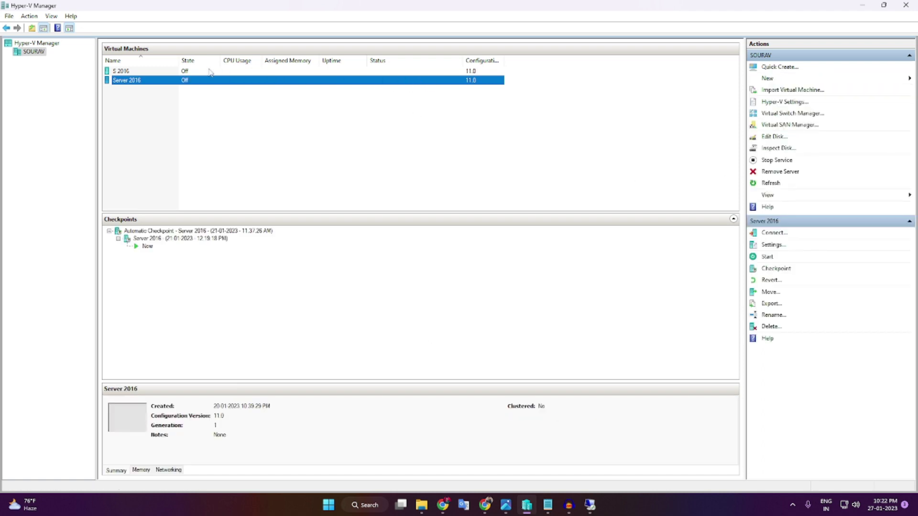
# - Start the Server 2016 virtual machine again so it boots to its lock screen
pyautogui.click(158, 81)
pyautogui.rightClick(158, 81)
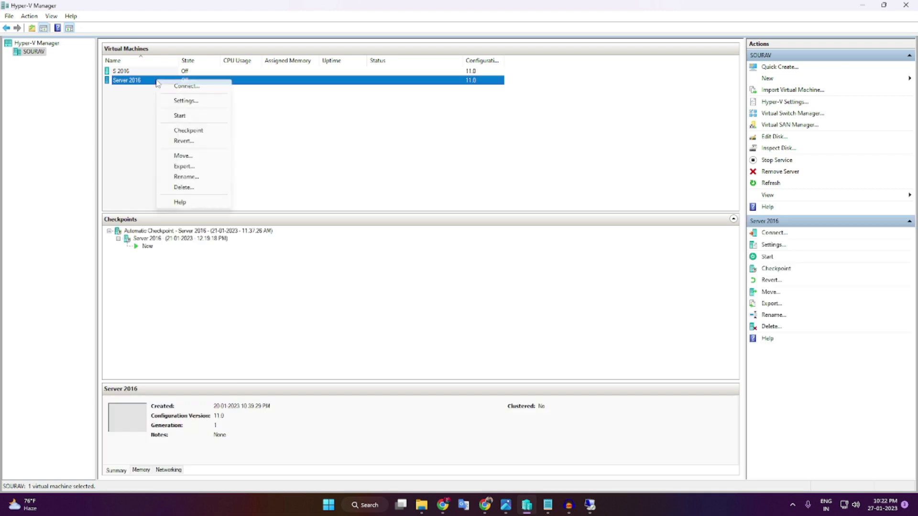
pyautogui.press('Escape')
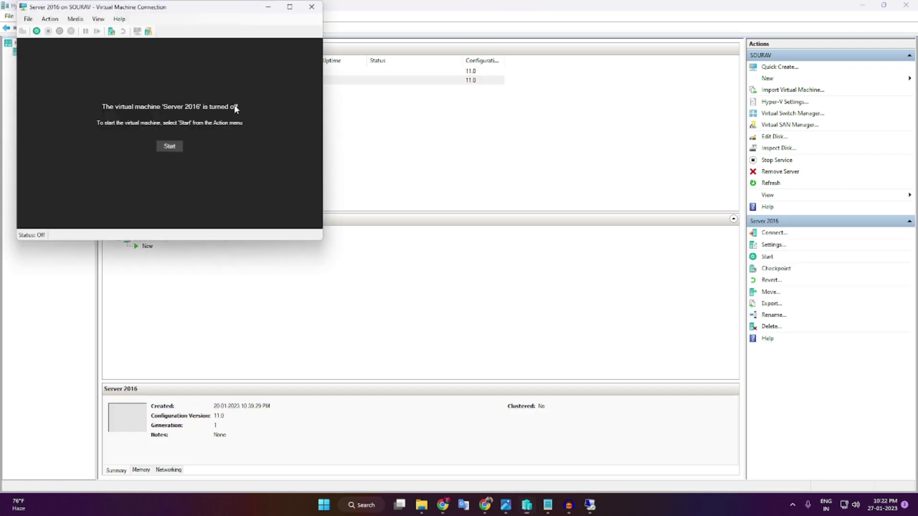
pyautogui.click(173, 144)
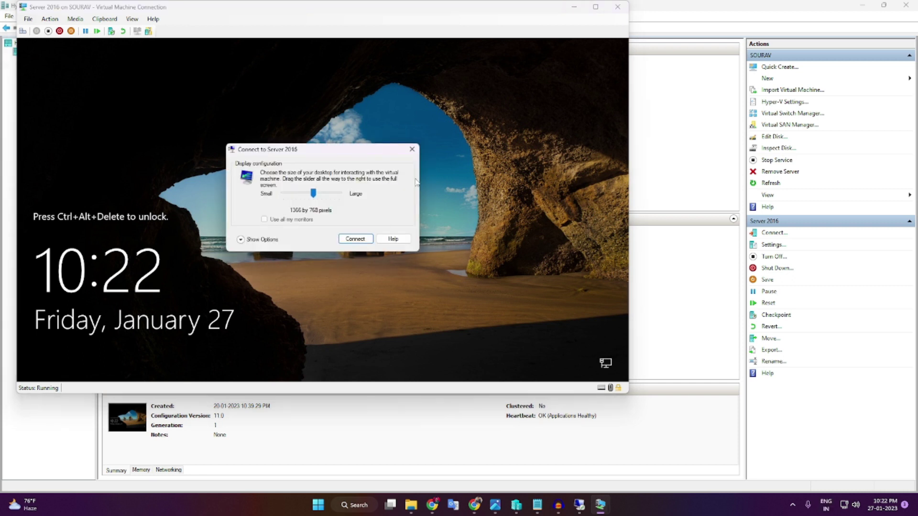
# - Close the display size prompt and minimize the VM and Hyper-V Manager windows
pyautogui.click(412, 150)
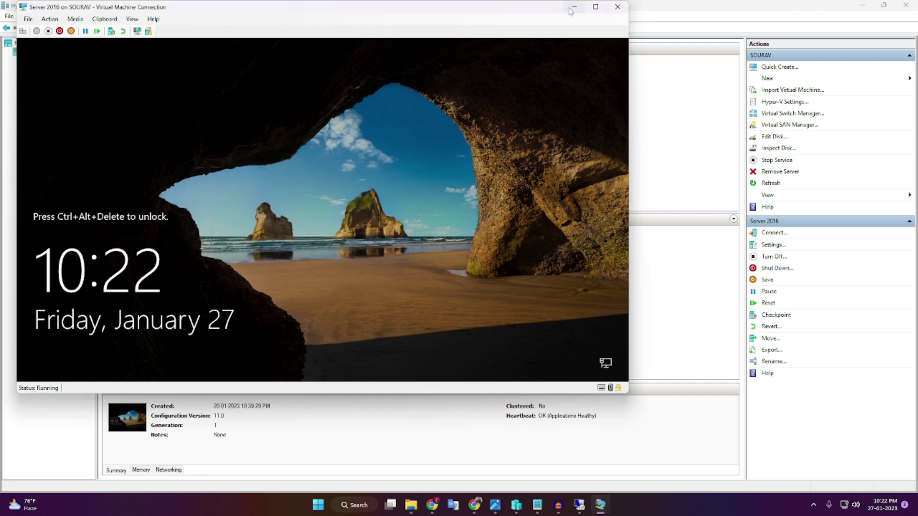
pyautogui.click(574, 7)
pyautogui.click(863, 5)
# - Connect to 192.168.0.106 and sign in as Administrator with the account password
pyautogui.click(499, 206)
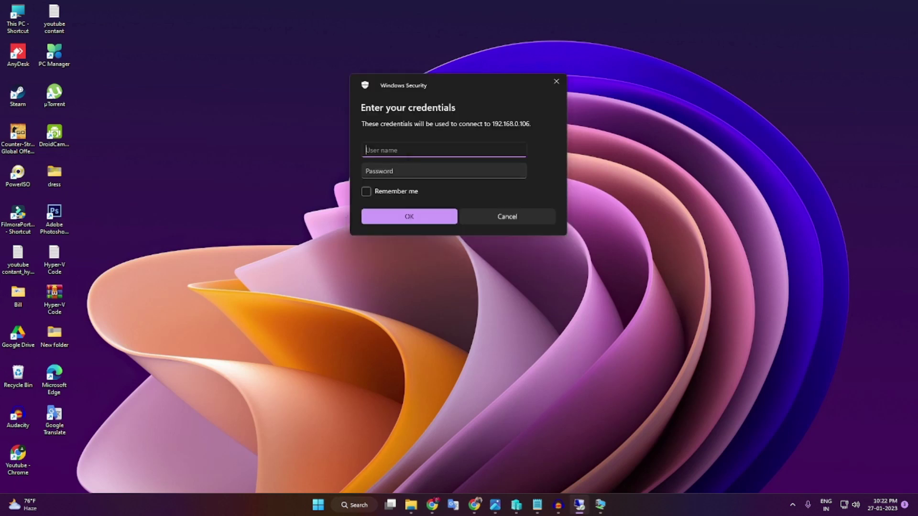
pyautogui.write('Administrator')
pyautogui.press('Tab')
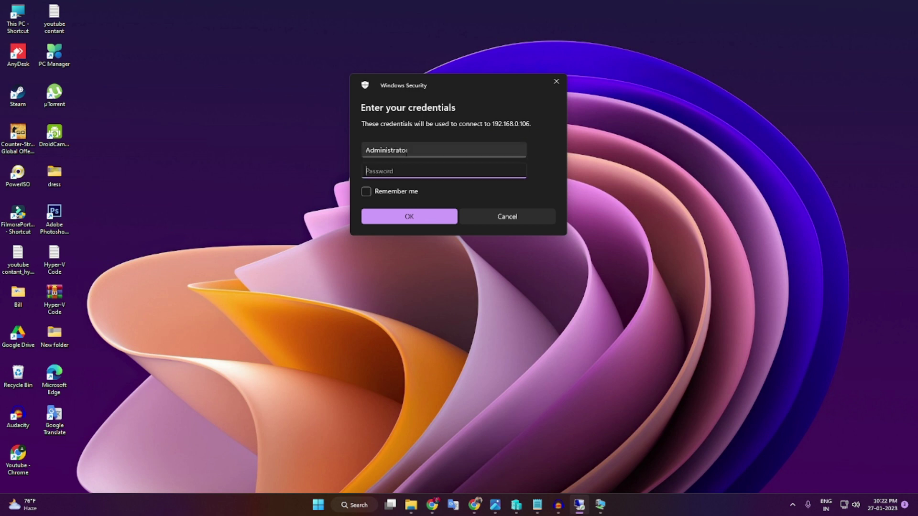
pyautogui.write('a*******')
pyautogui.press('Return')
# - Accept the certificate warning, then minimize and restore the full-screen 192.168.0.106 session
pyautogui.click(489, 238)
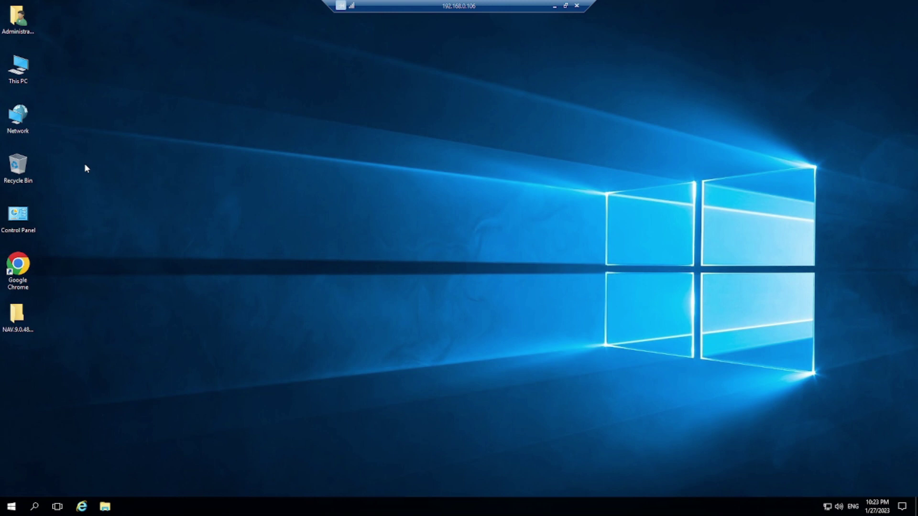
pyautogui.click(554, 6)
pyautogui.click(580, 508)
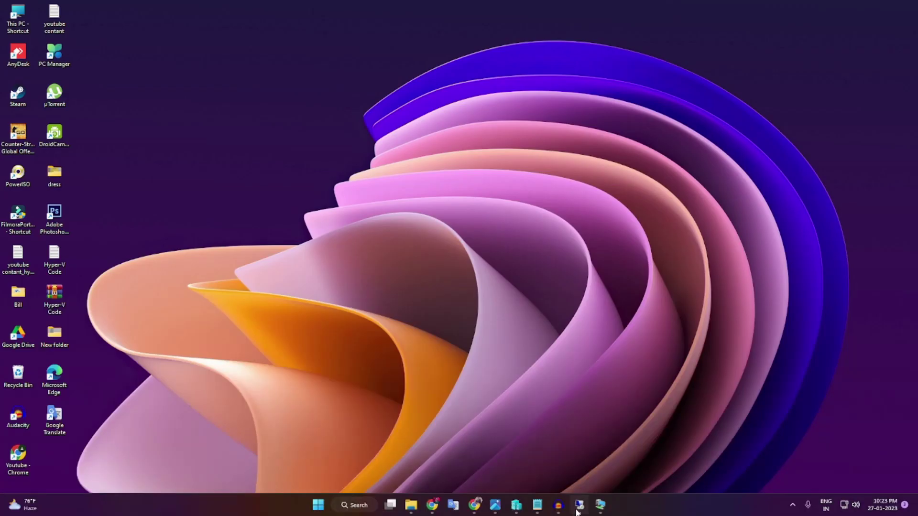